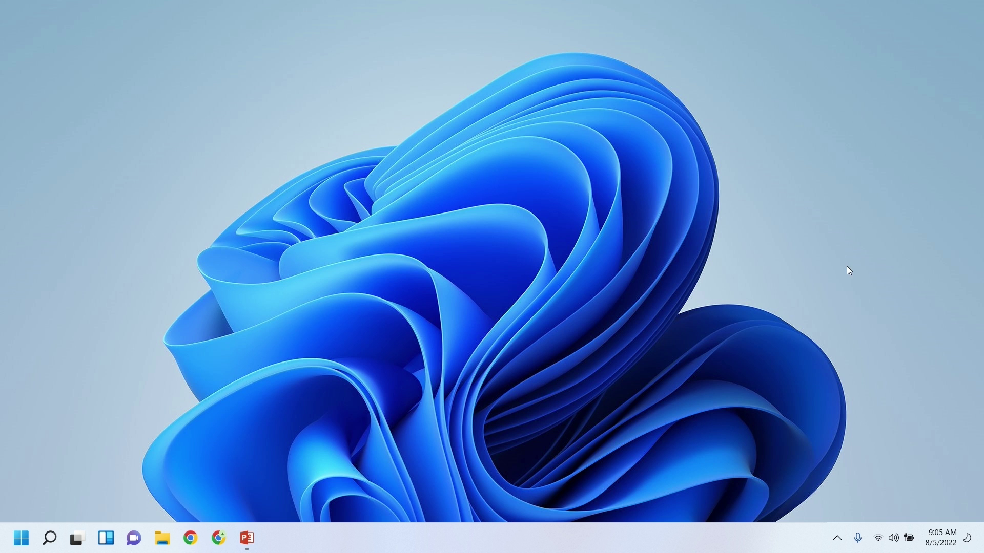
Open office.com in a maximized Chrome window.
click(224, 547)
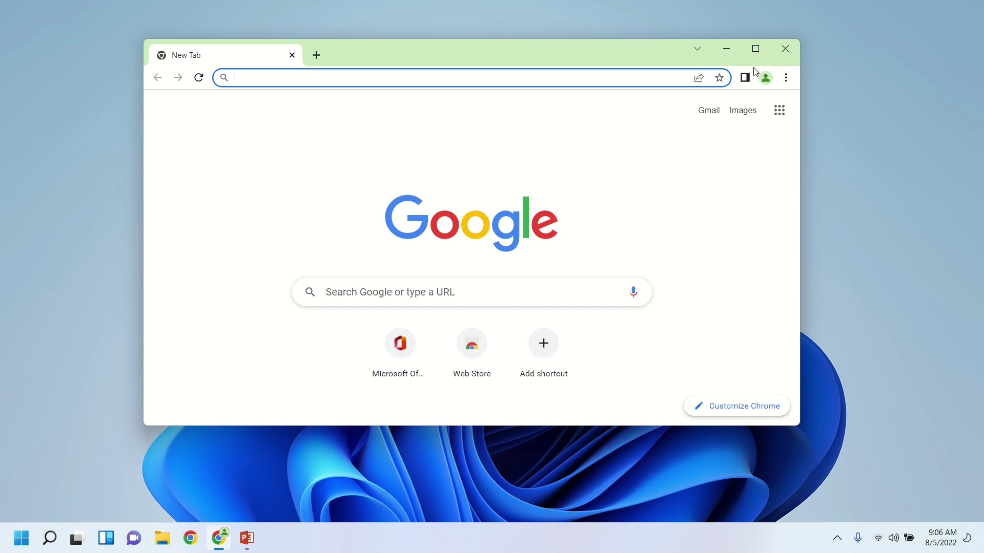
click(755, 48)
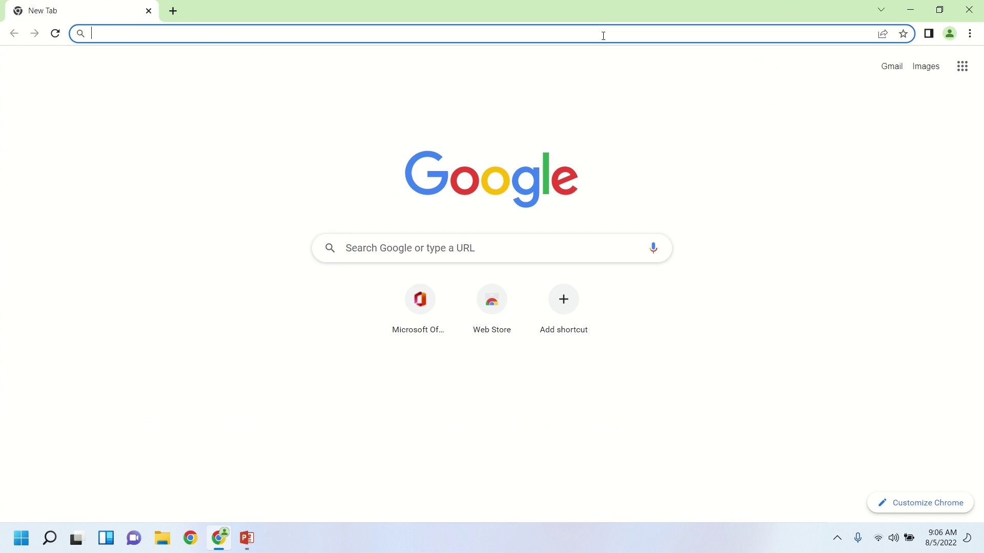
text(o)
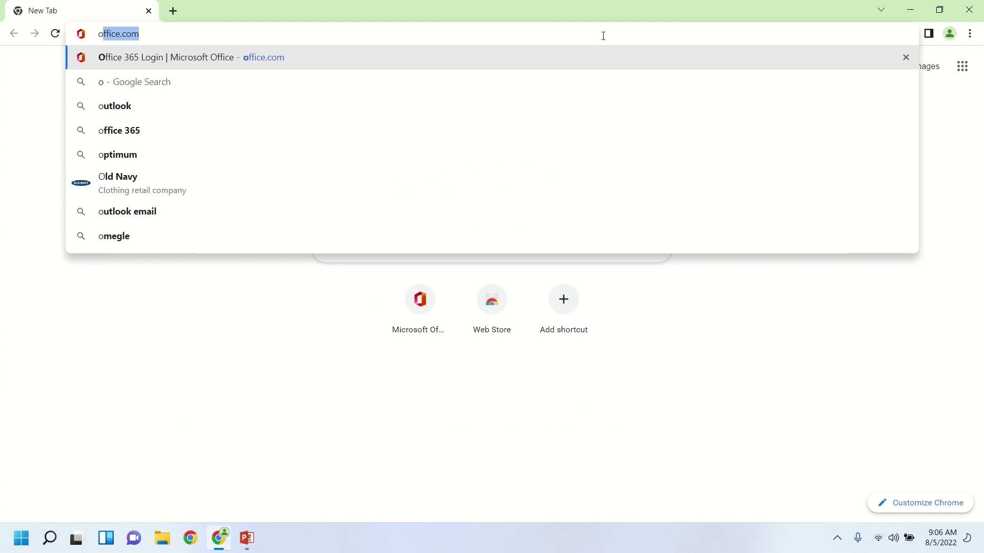
text(ffice.com)
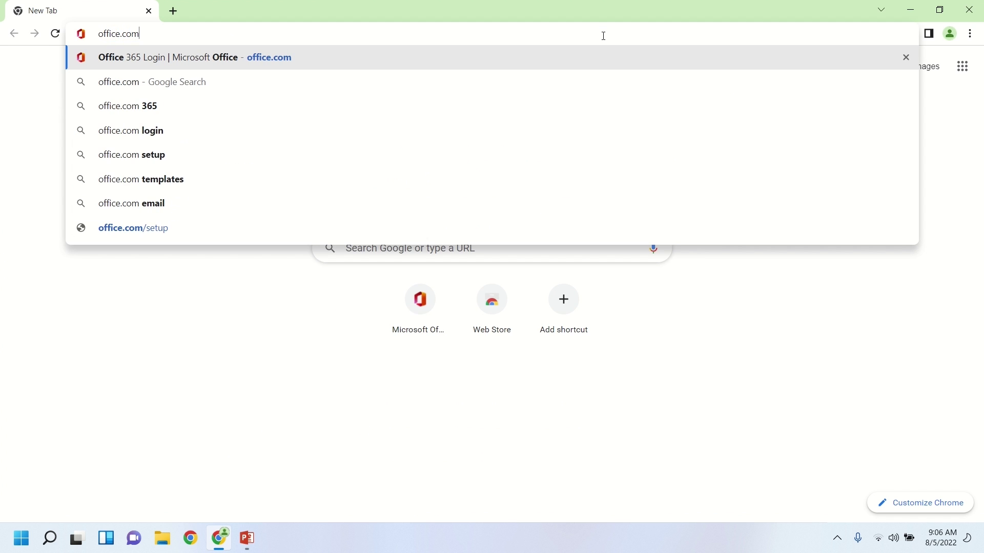
key(Return)
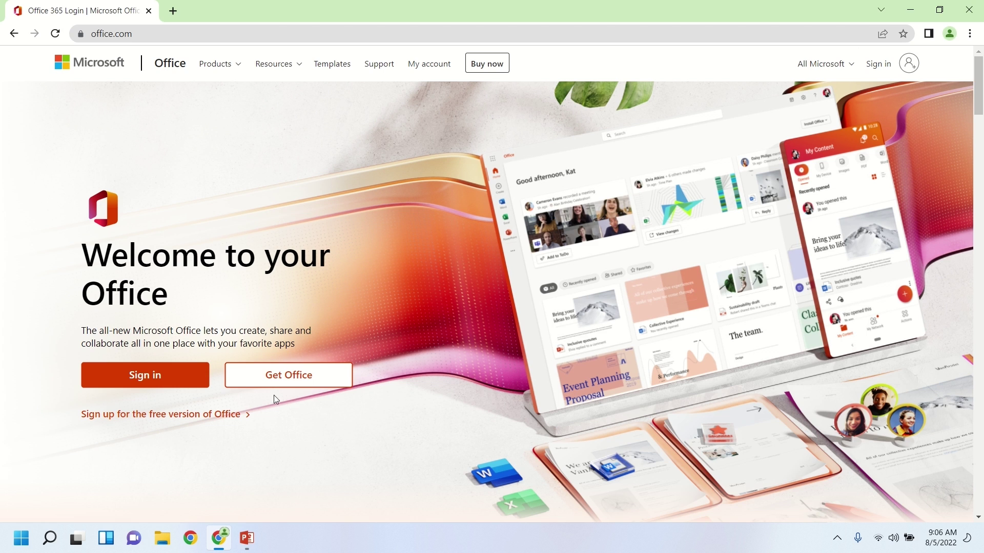
Start signing in, view the Sign-in options and Create account pages, then return to the e-mail form.
click(157, 387)
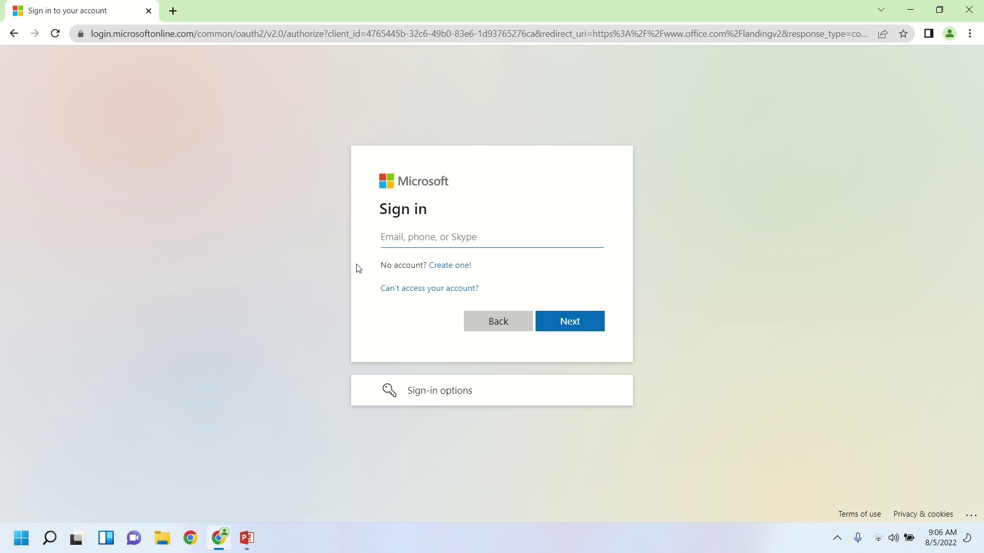
click(374, 389)
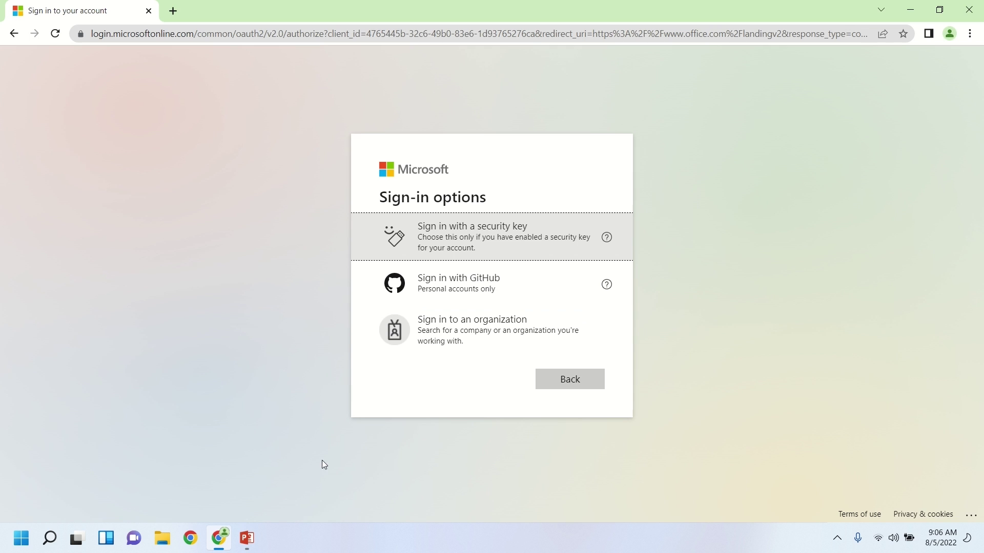
click(550, 387)
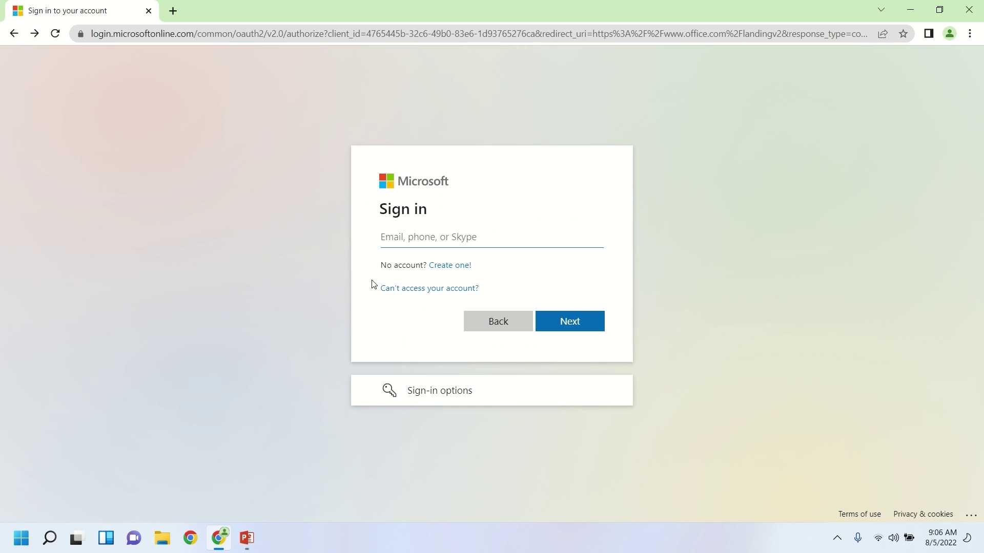
click(431, 267)
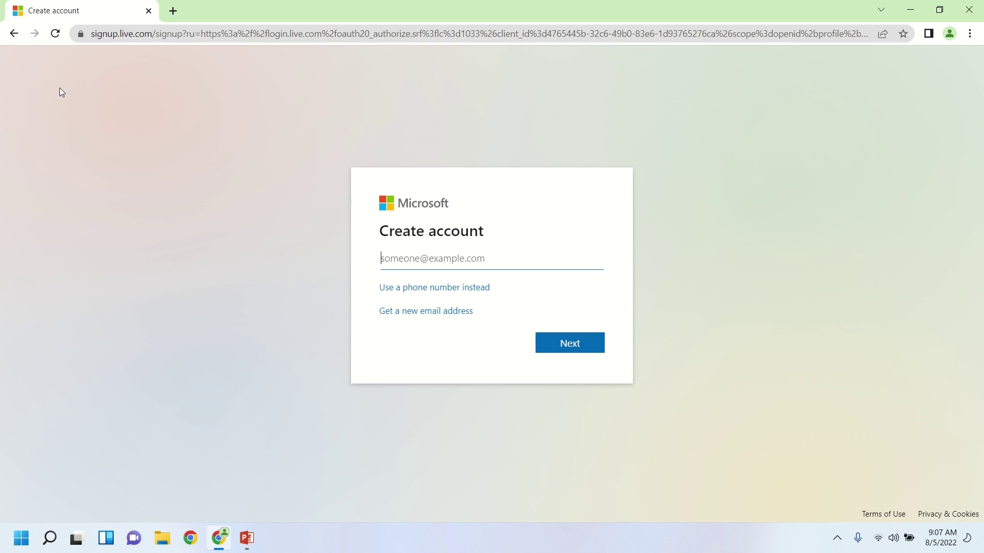
click(14, 34)
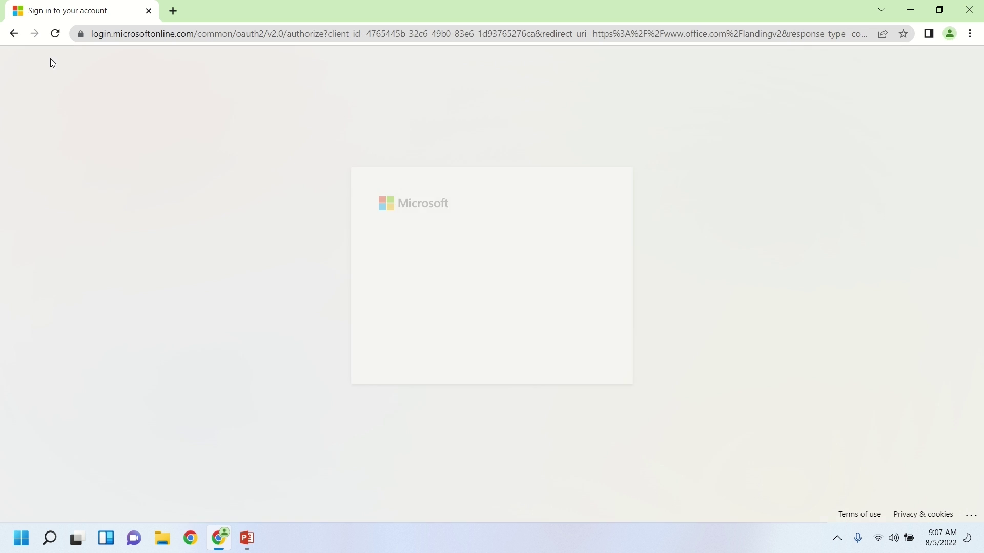
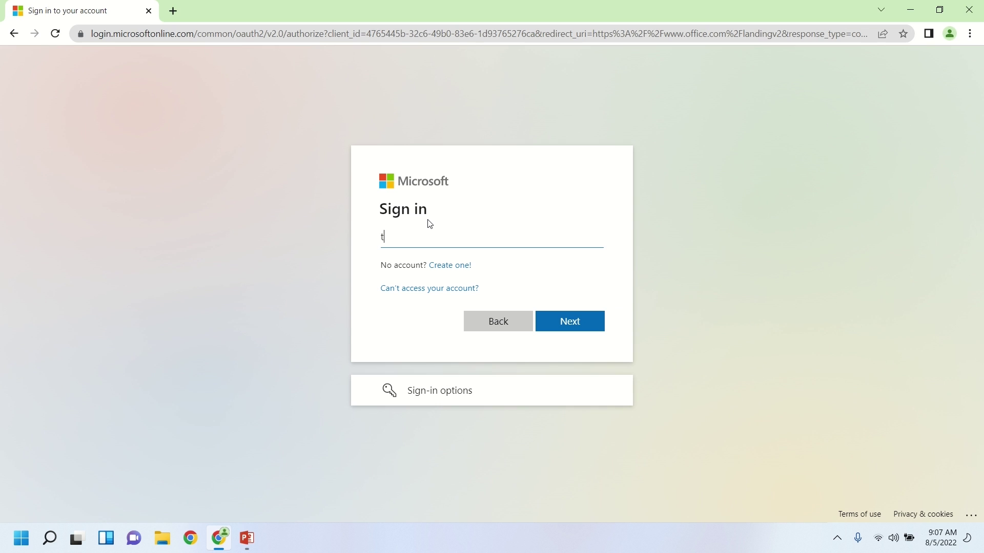
Sign in with the account e-mail and password, declining Chrome's offer to save the password.
click(594, 328)
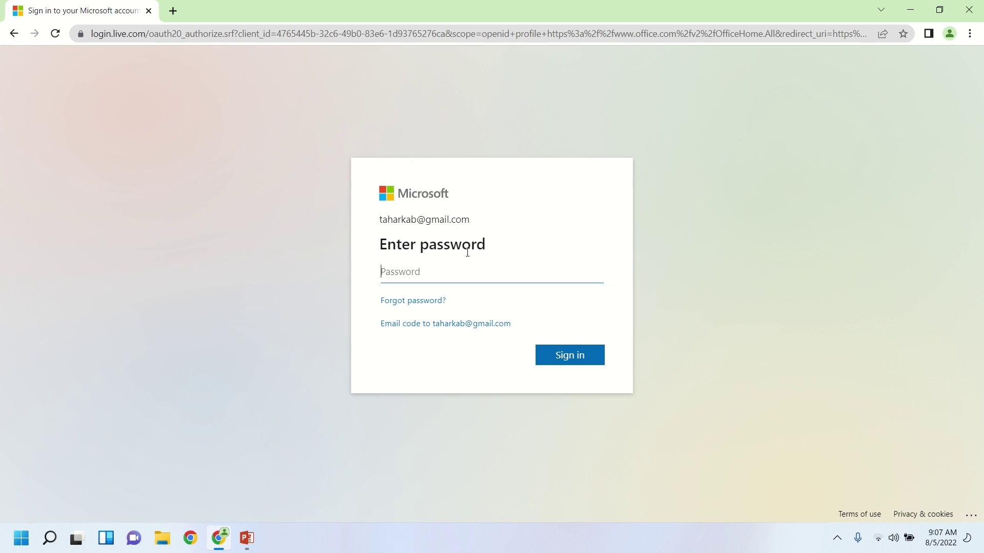
text(••••••••••••••••)
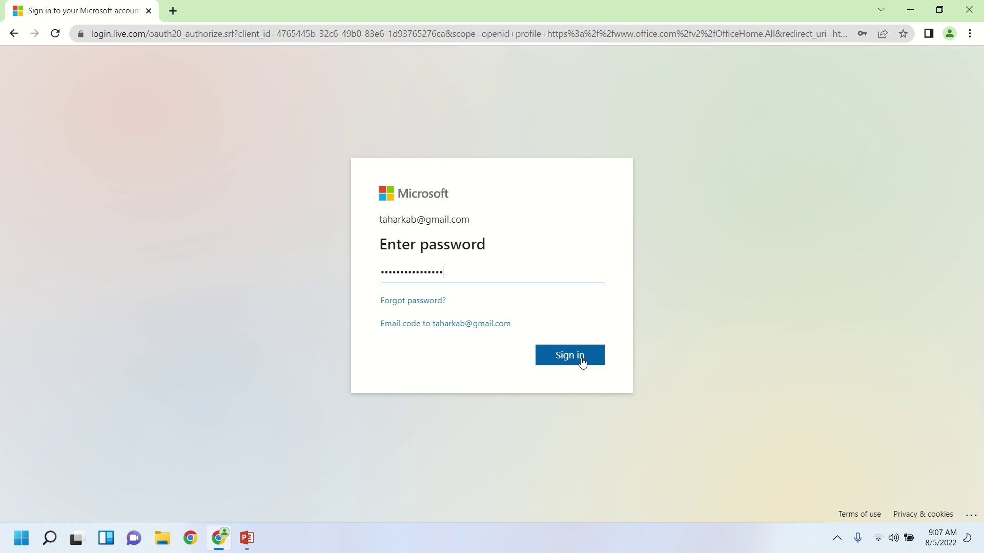
click(582, 363)
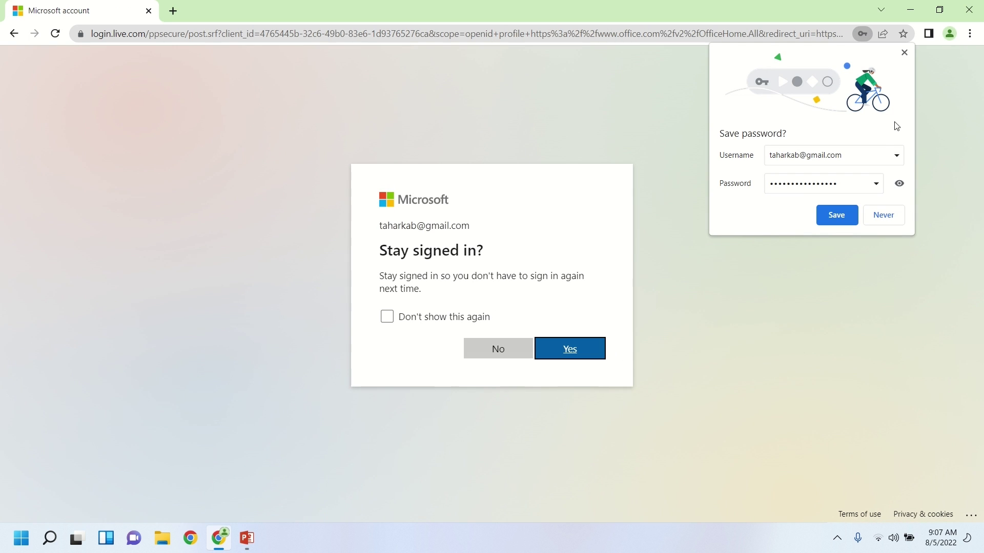
click(904, 52)
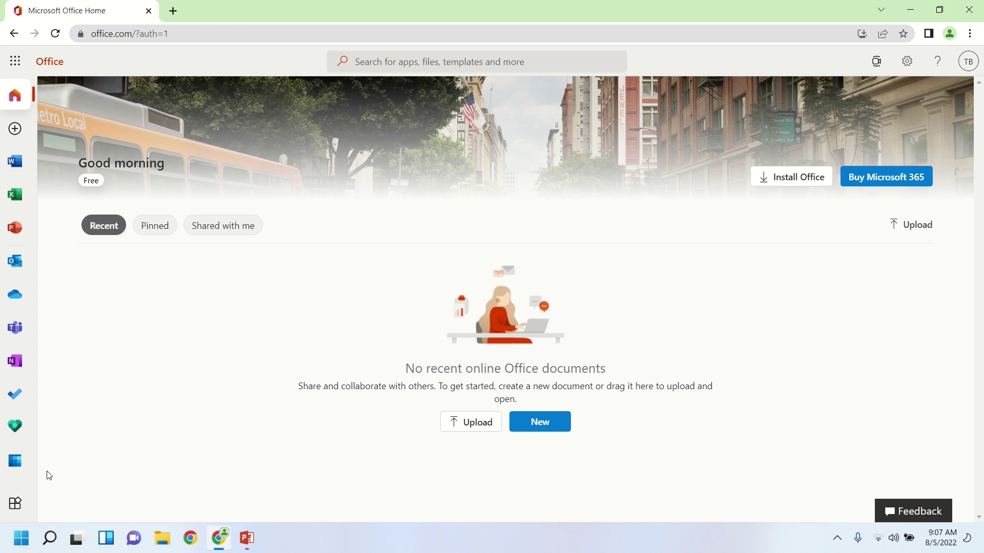
Open All apps and scroll through the Word, Excel, PowerPoint and other Microsoft 365 apps.
click(15, 503)
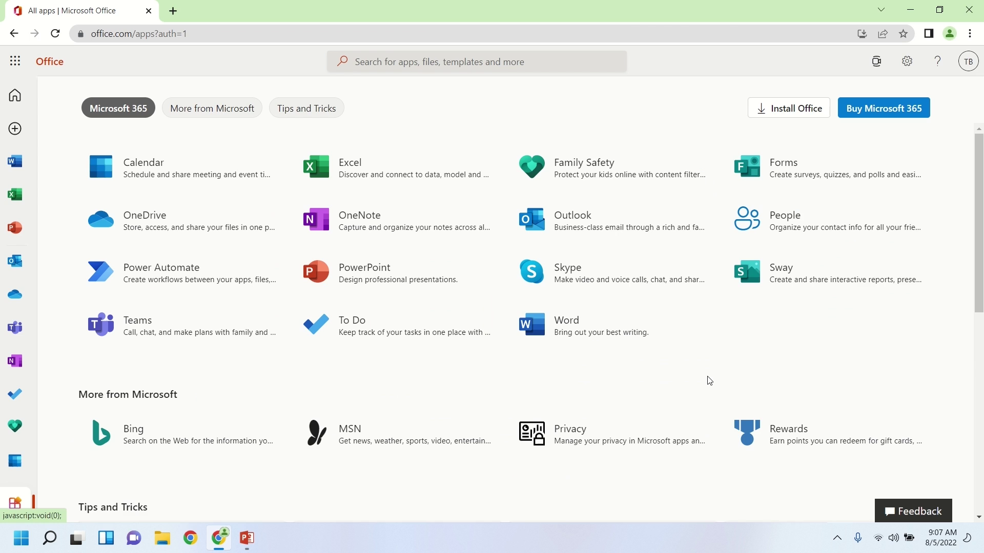
scroll(704, 379, down, 3)
scroll(688, 404, down, 1)
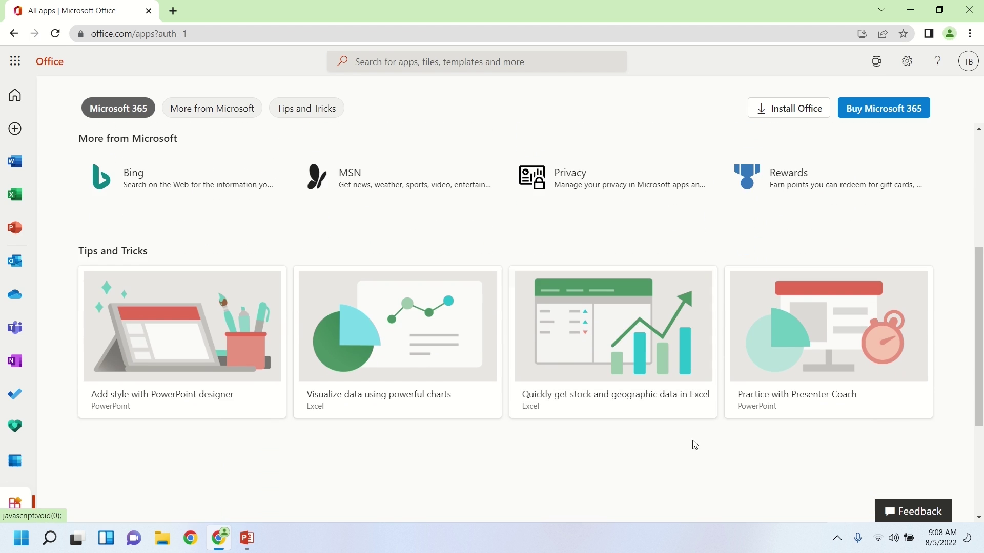
scroll(675, 471, up, 4)
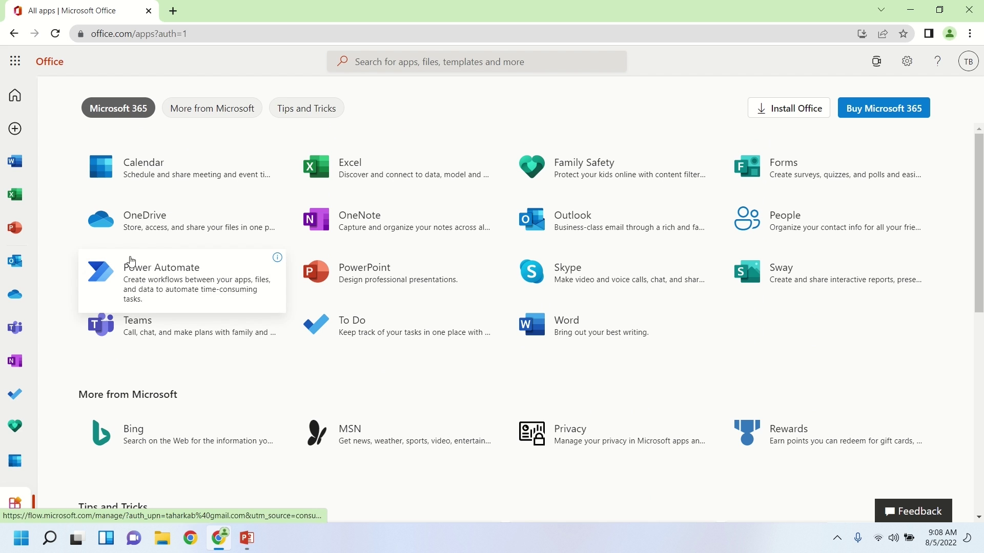
Browse the Create page templates and start a new blank Word document.
click(16, 131)
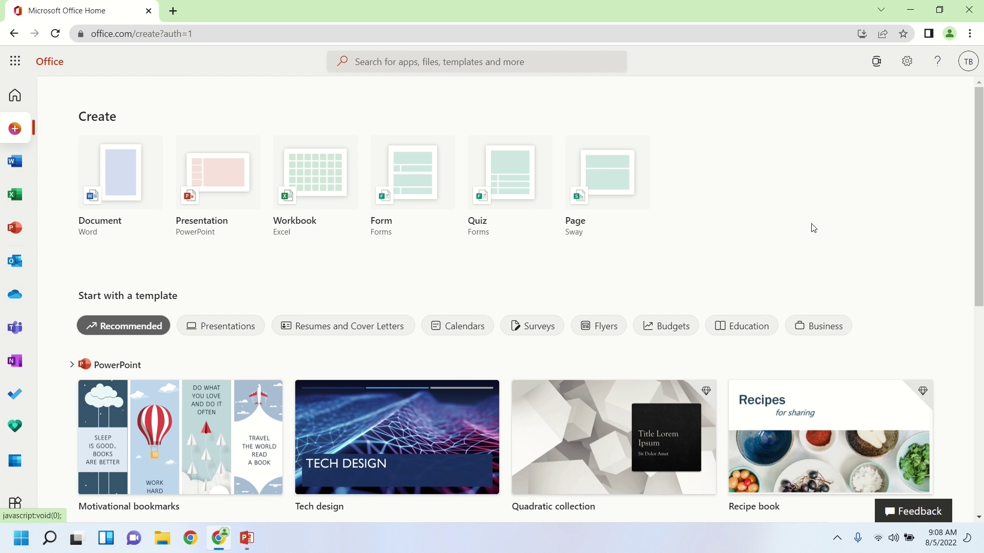
scroll(927, 256, down, 5)
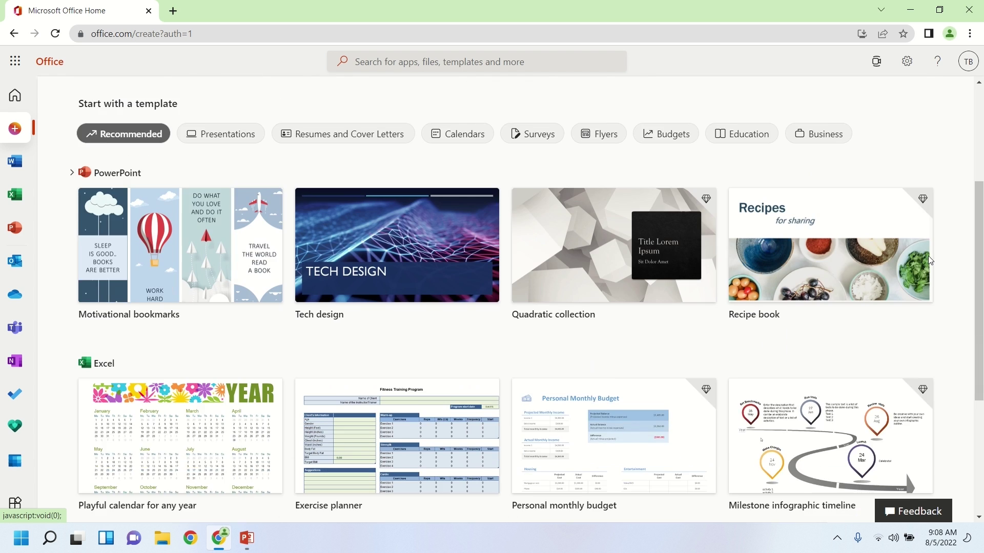
scroll(942, 278, down, 1)
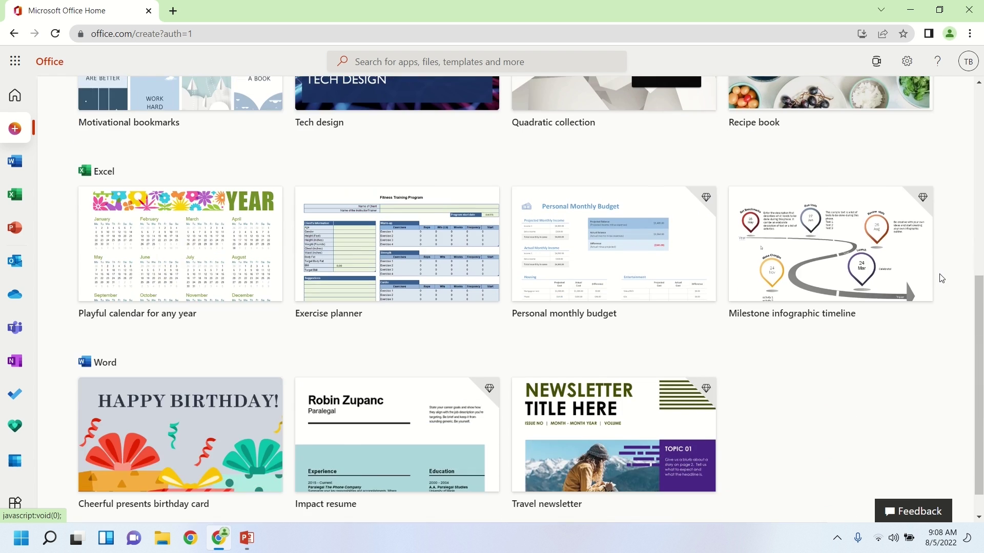
scroll(942, 278, up, 6)
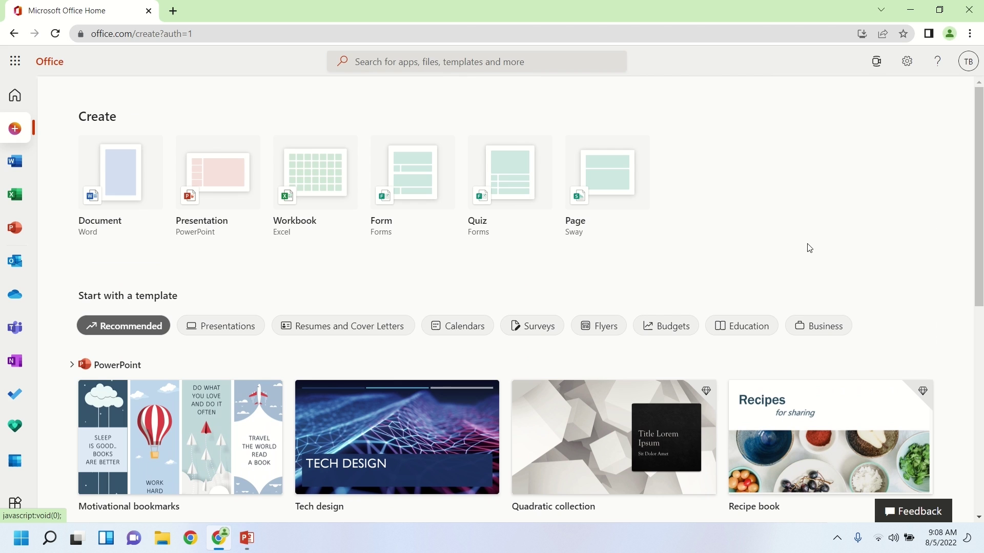
click(110, 196)
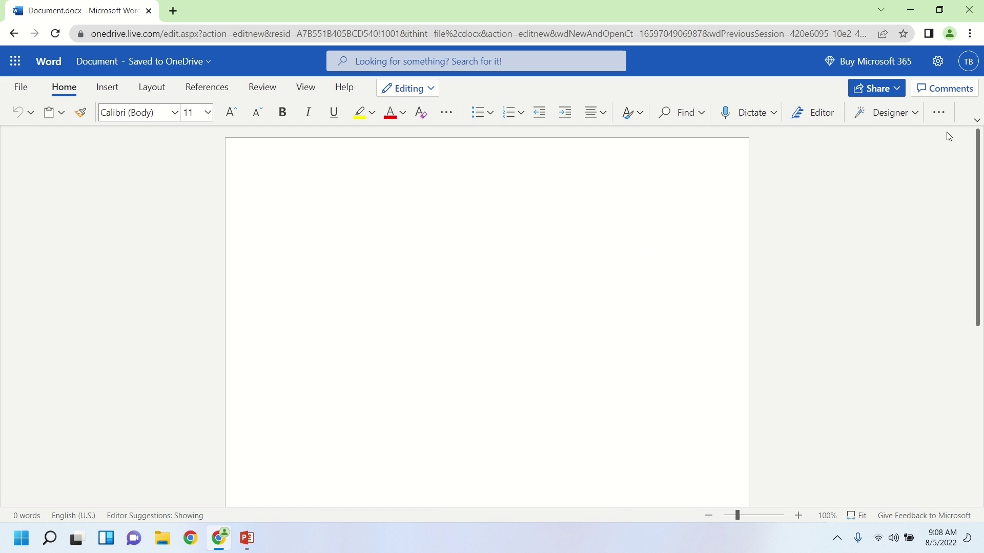
click(977, 122)
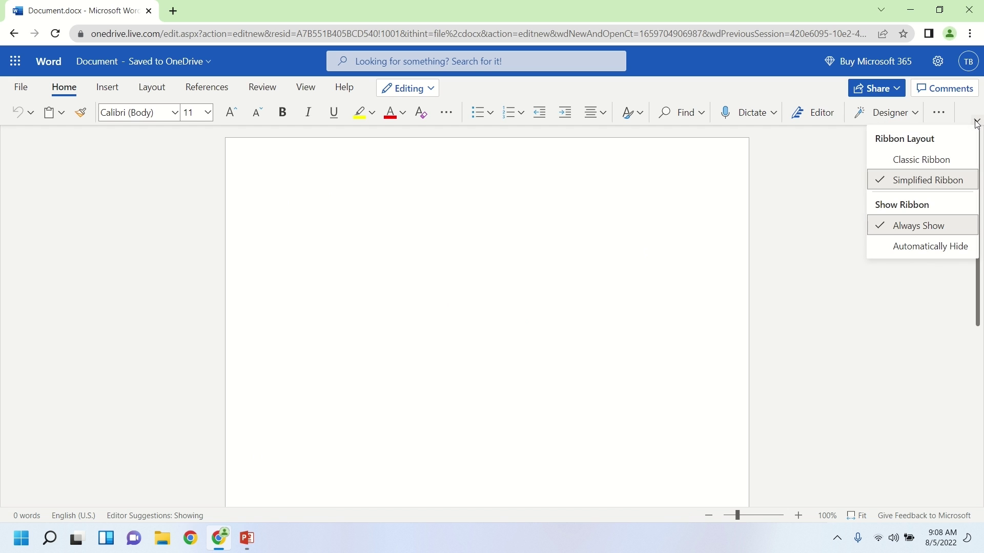
click(925, 161)
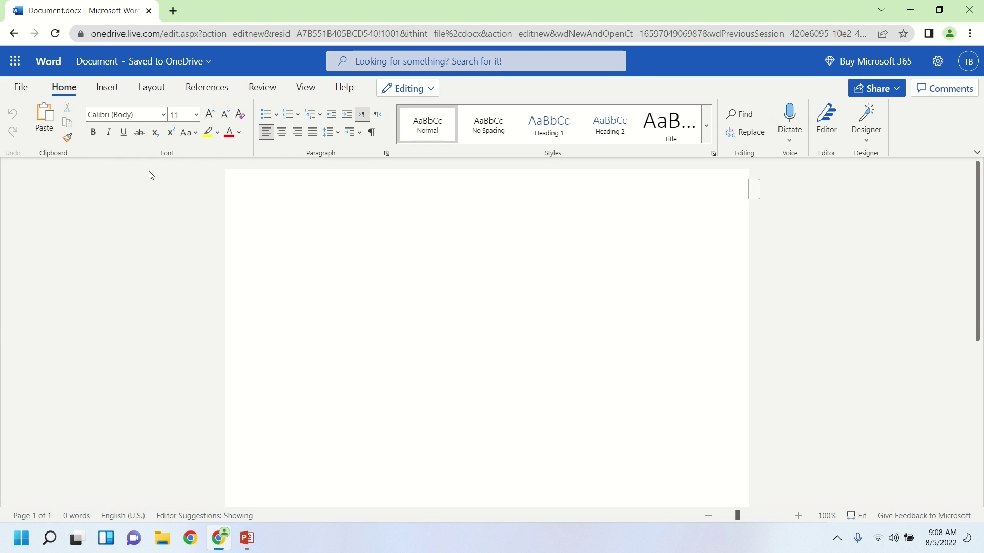
click(112, 90)
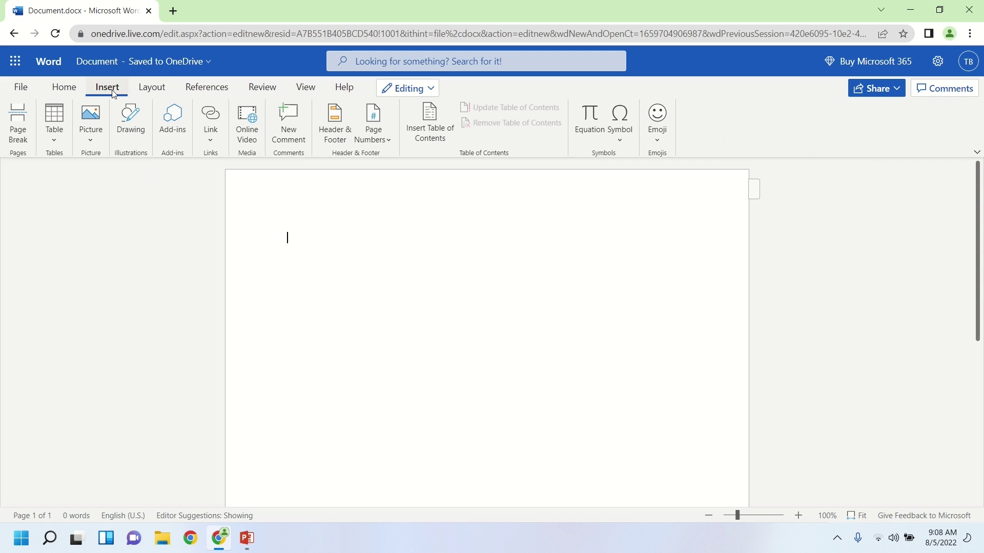
click(144, 91)
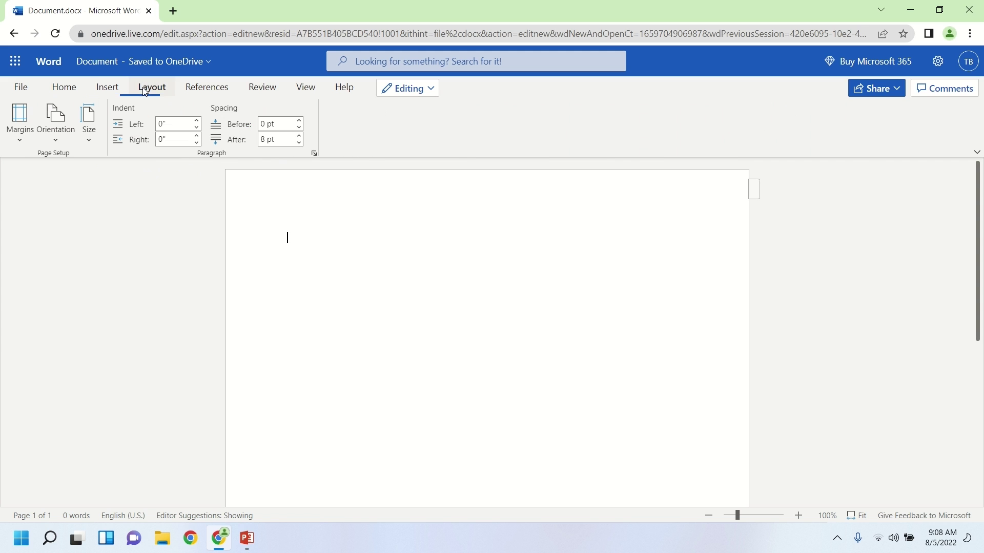
click(234, 91)
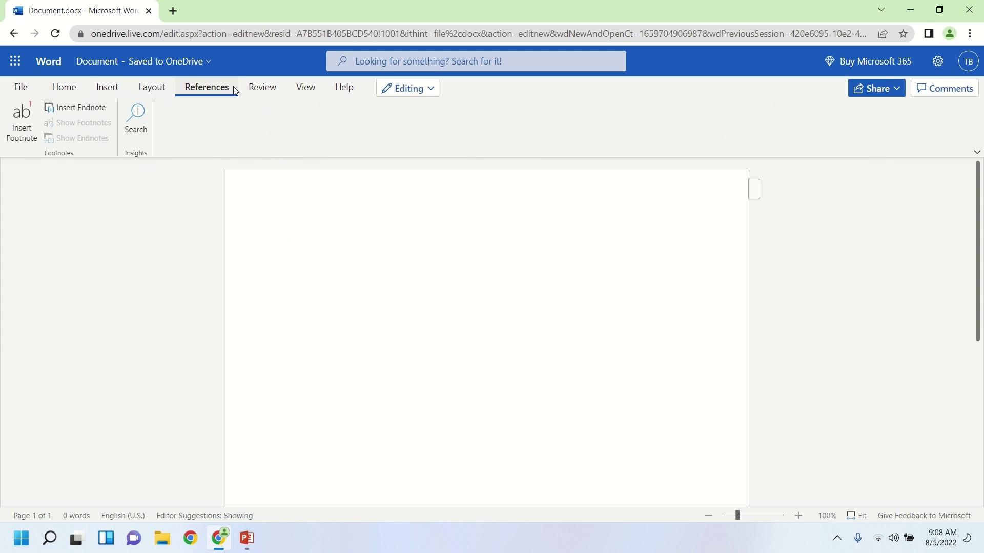
click(72, 90)
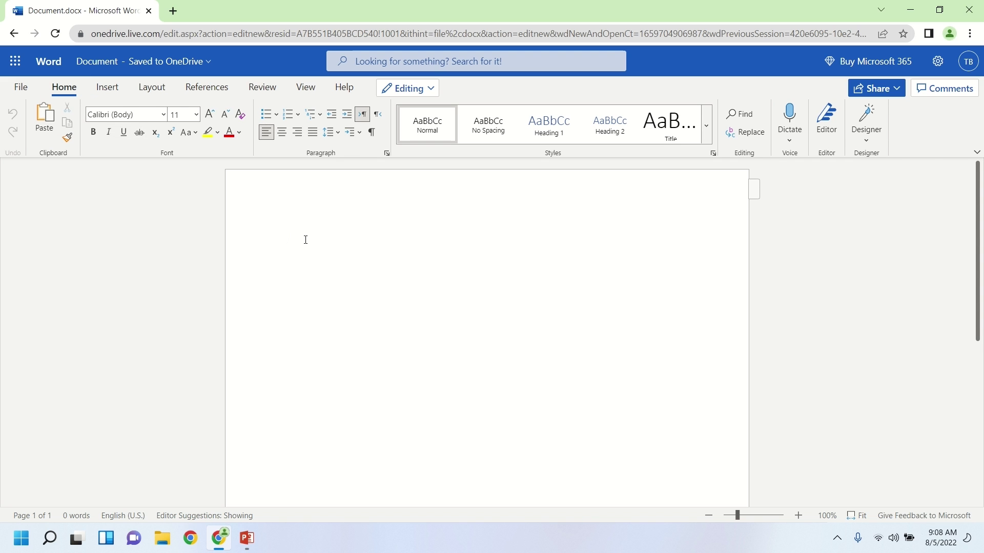
Type 'Hello' on the page and apply the Heading 1 style to it.
text(Hello)
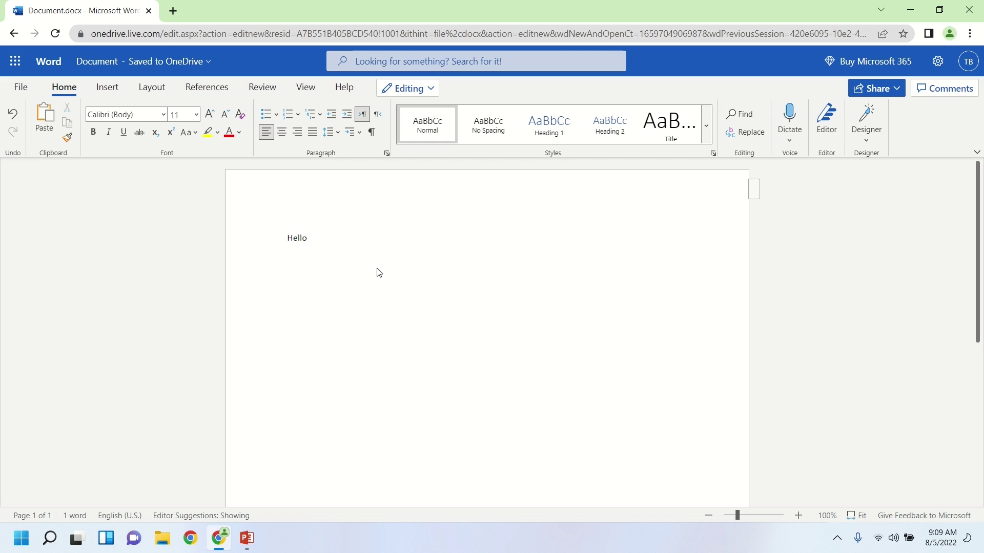
drag(313, 237, 277, 241)
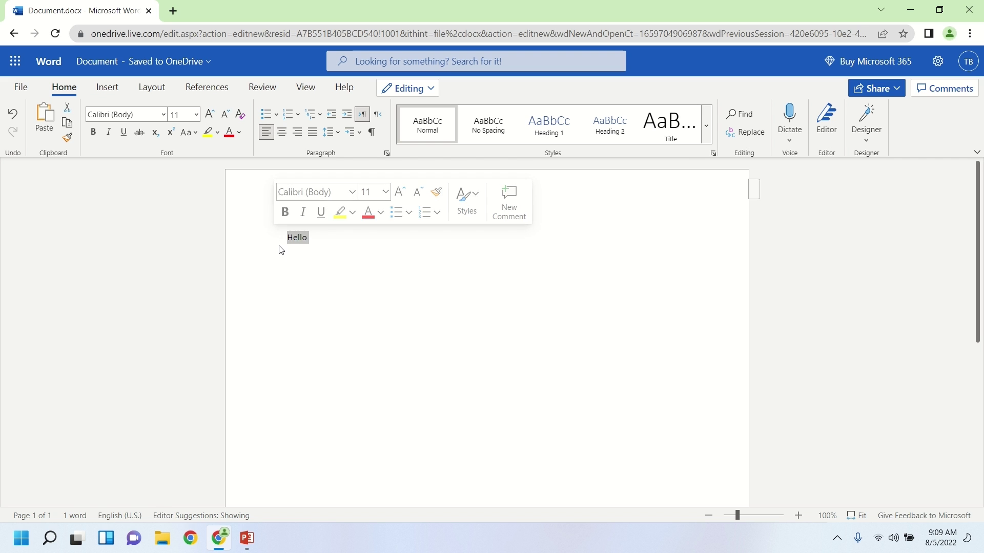
click(547, 125)
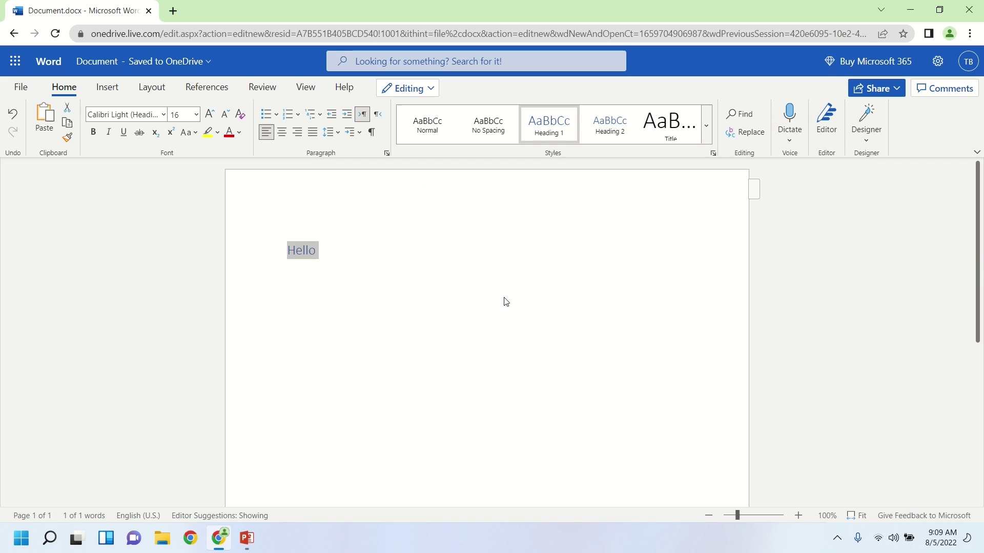
click(505, 302)
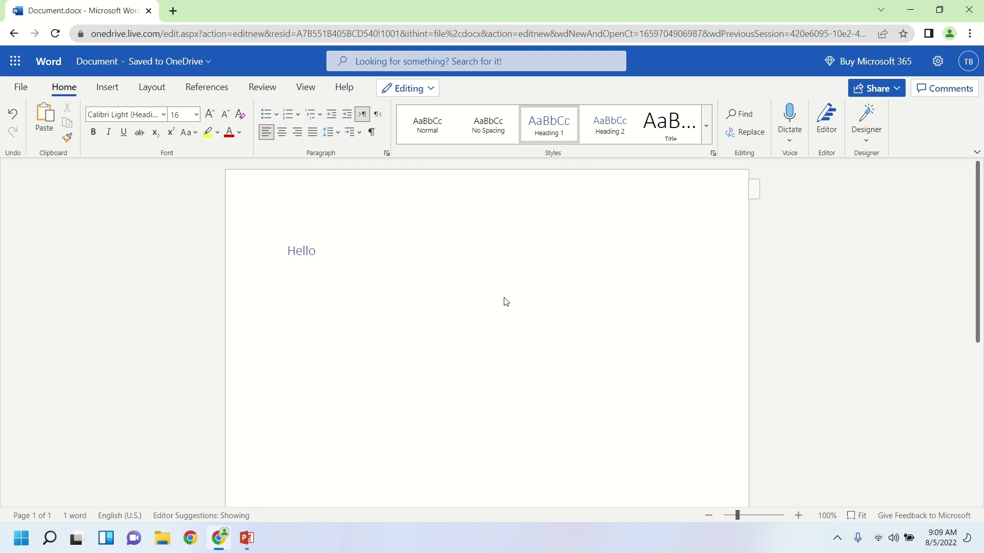
Rename the document from 'Document' to 'New Doc 1'.
click(130, 62)
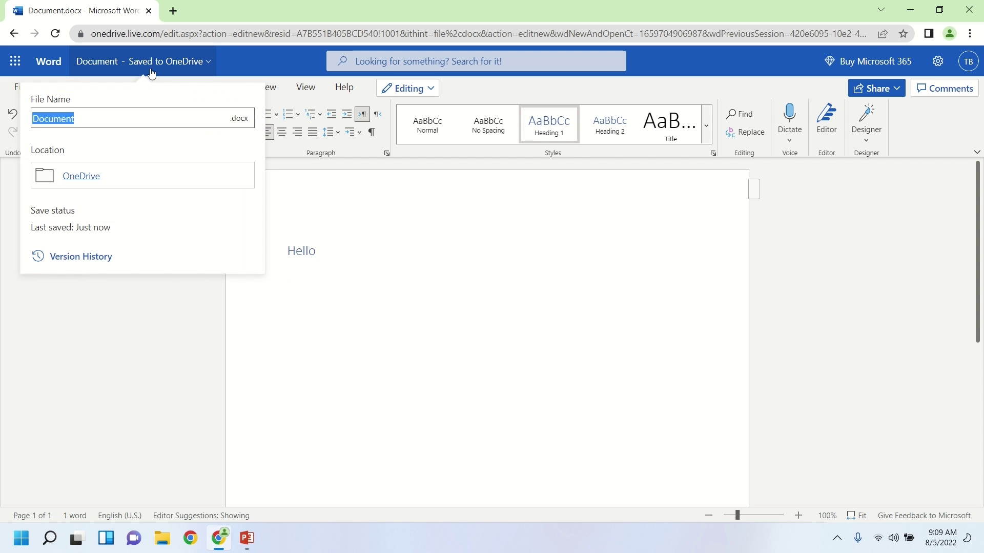
click(104, 120)
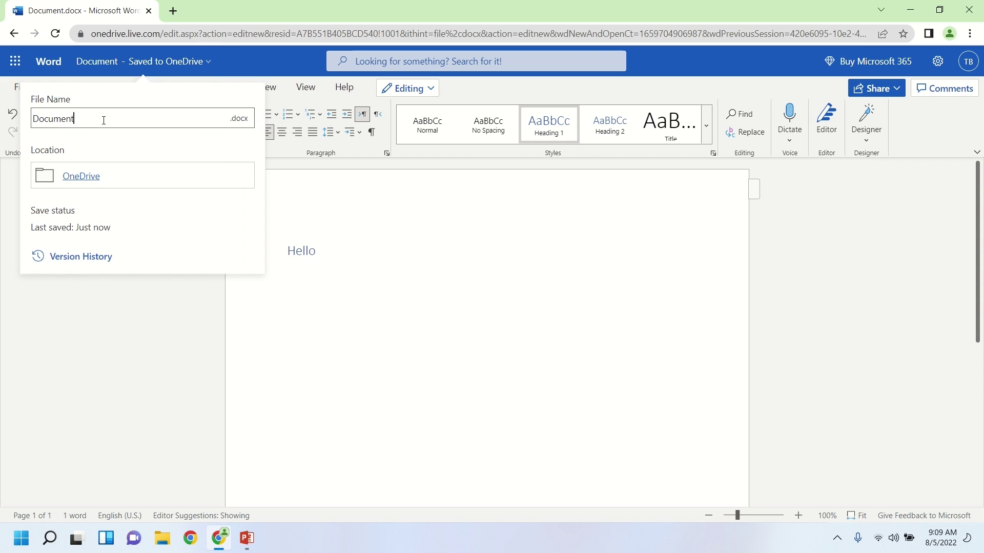
key(BackSpace)
key(BackSpace)
key(BackSpace)
key(BackSpace)
key(BackSpace)
key(BackSpace)
key(BackSpace)
key(BackSpace)
text(New Doc 1)
click(408, 245)
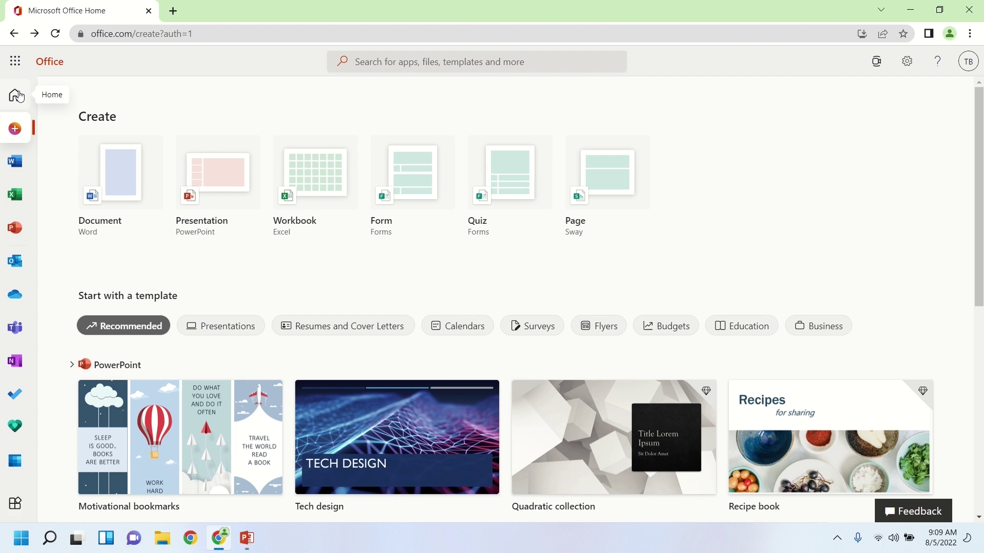
Go to Office Home and check the Pinned, Shared with me and Recent document lists.
click(15, 95)
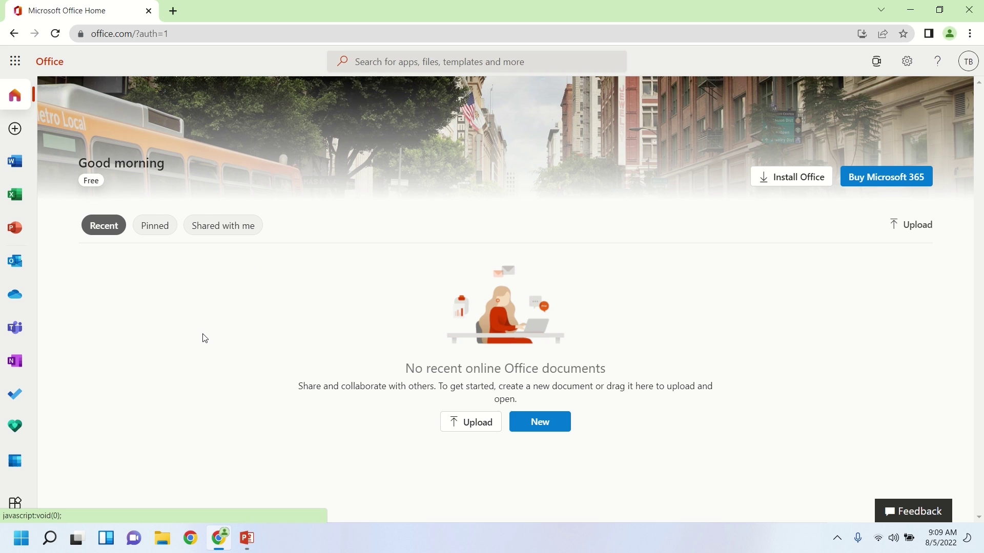
click(172, 235)
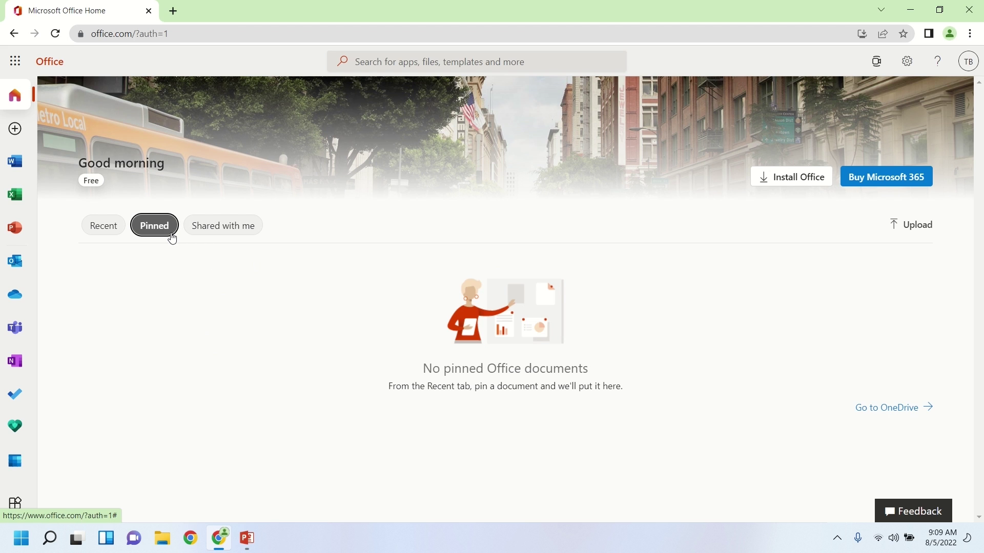
click(209, 236)
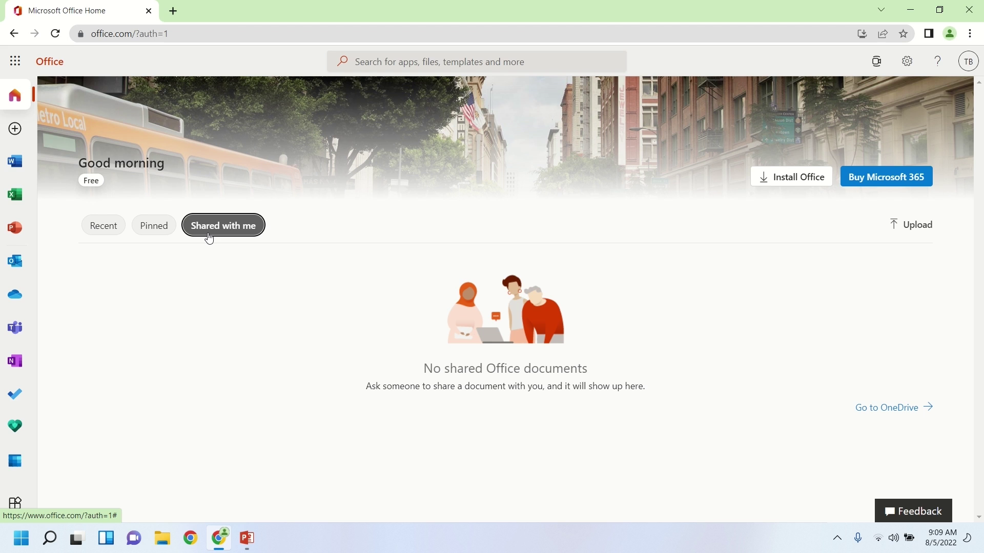
click(102, 234)
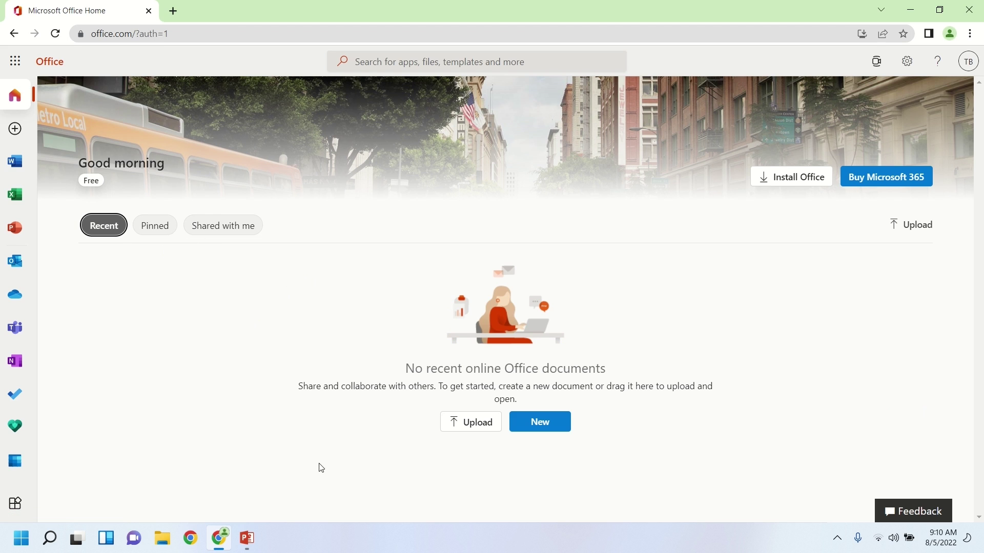
click(471, 434)
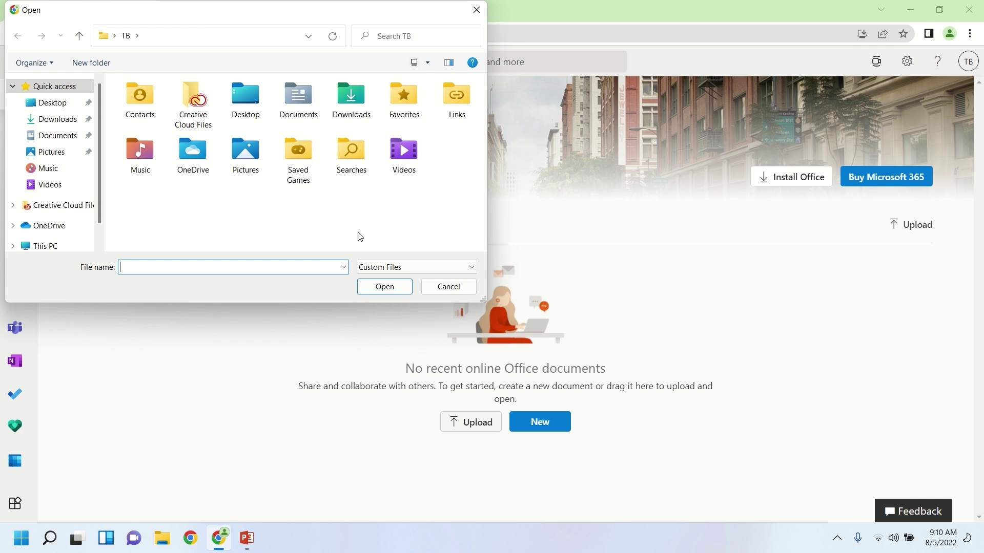
click(463, 289)
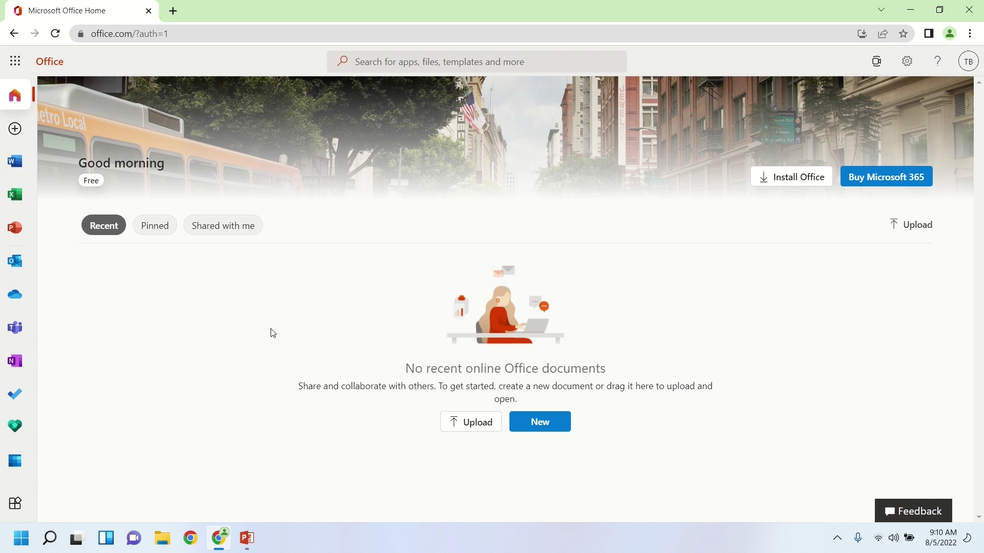
Open OneDrive in a new tab, review My files showing New Doc 1.docx, then return to Office Home.
right_click(28, 305)
click(53, 309)
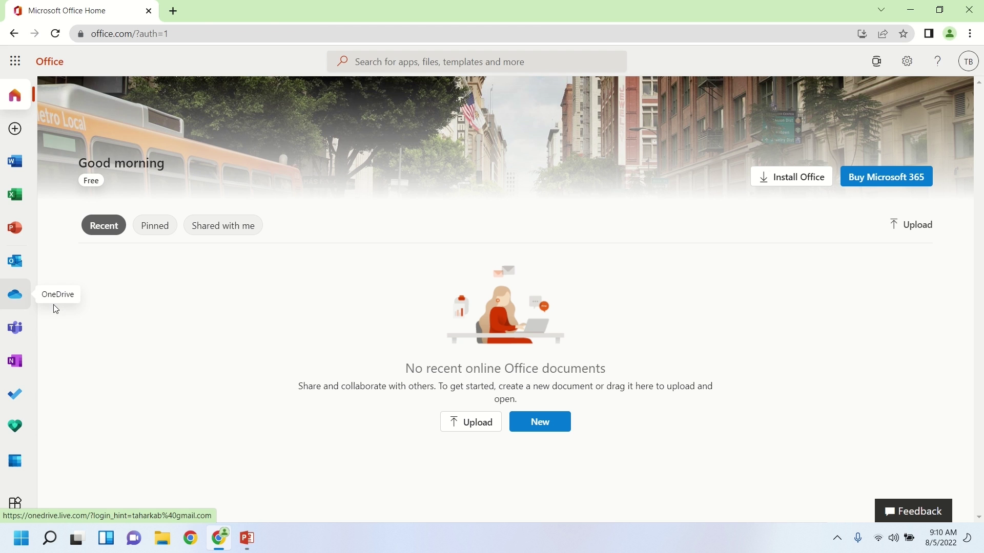
click(241, 14)
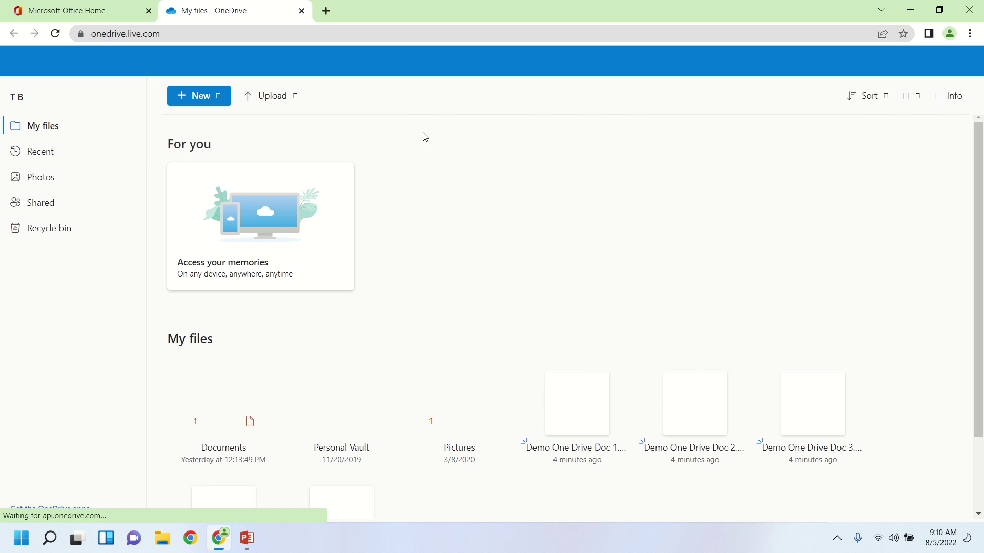
scroll(571, 235, down, 2)
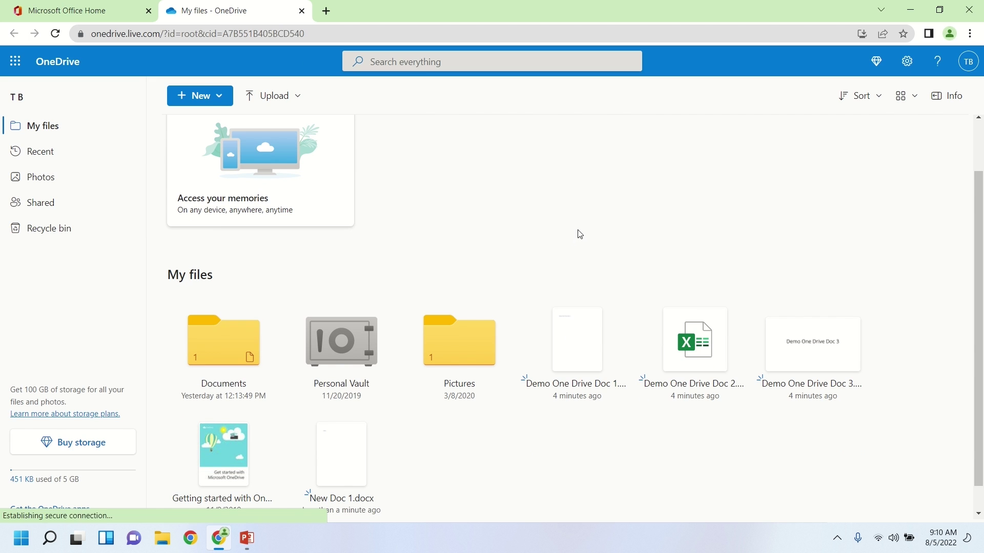
scroll(399, 441, down, 1)
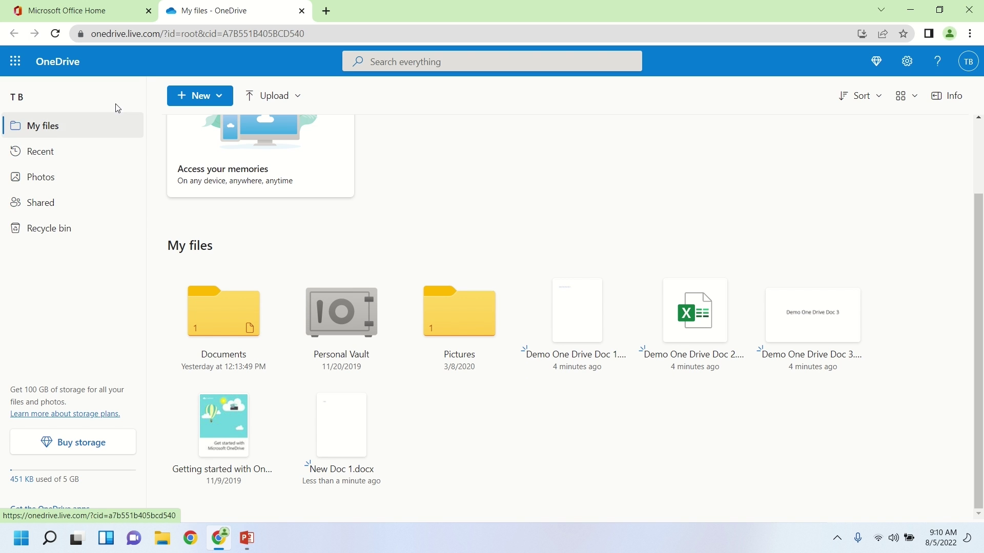
click(123, 15)
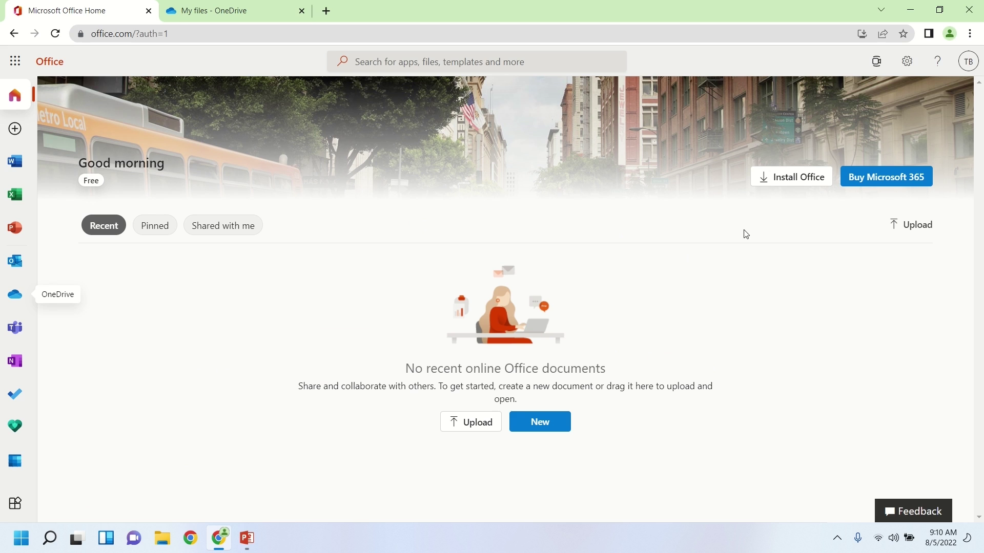
Glance at the Install Office options, then open the Compare All Microsoft 365 Plans page.
click(776, 183)
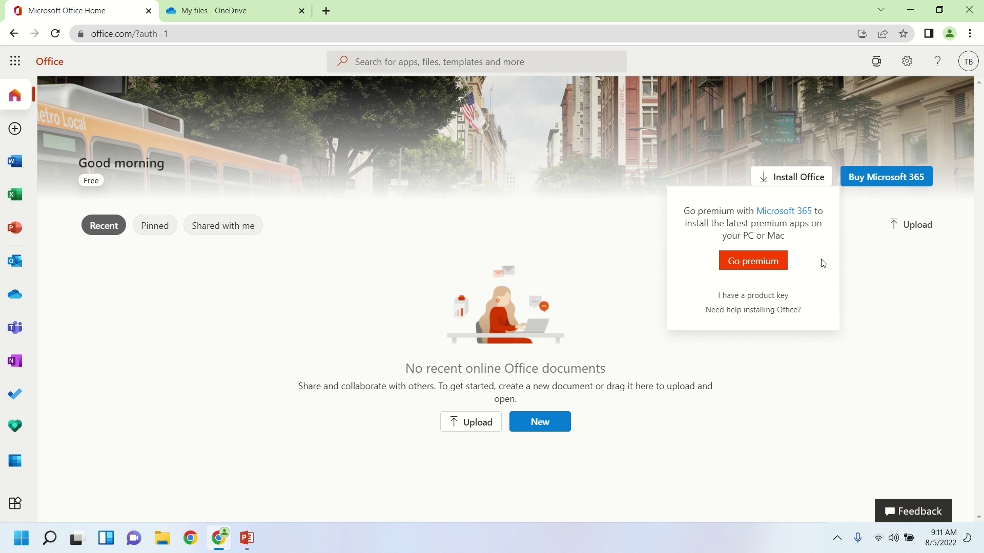
click(878, 272)
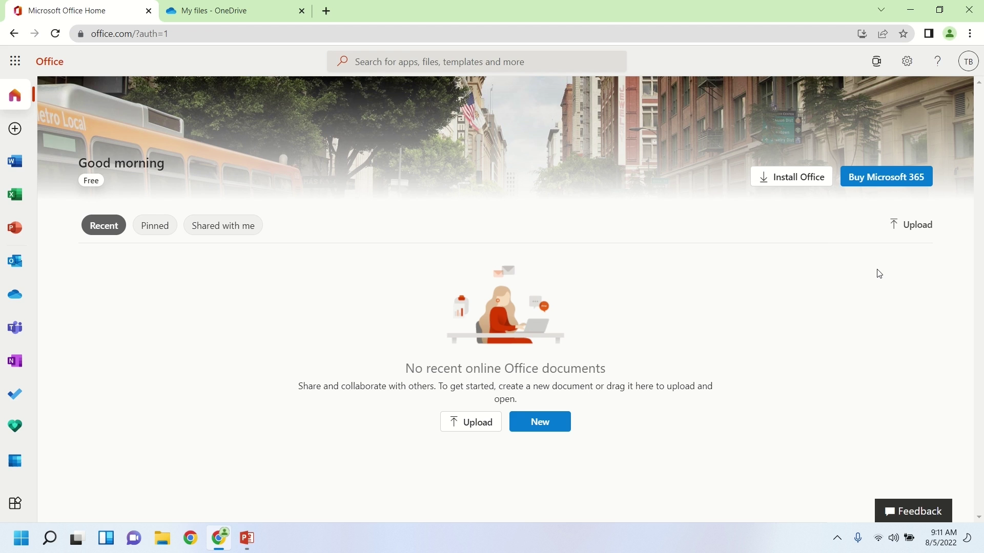
click(864, 189)
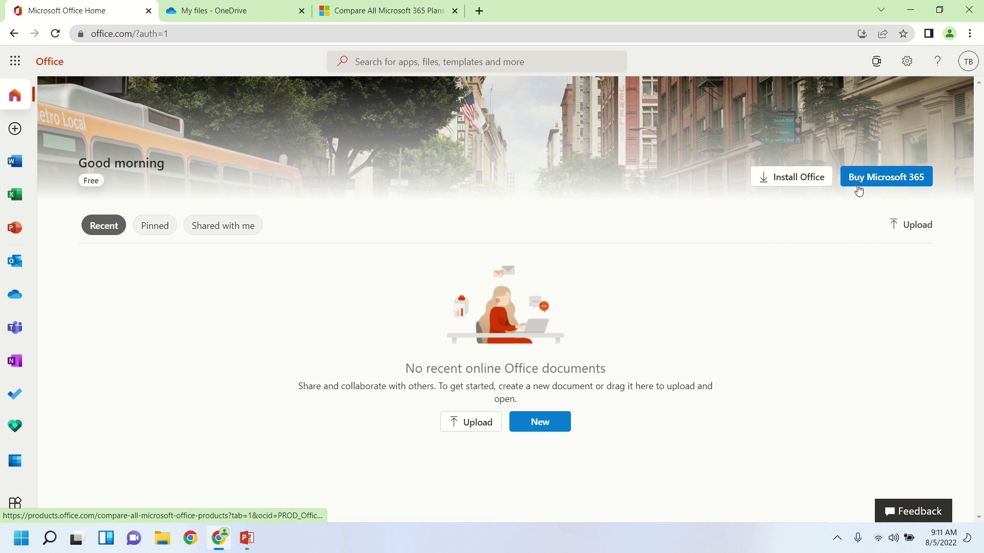
Review the Family and Personal plan prices, then return to the Microsoft Office Home tab.
click(388, 14)
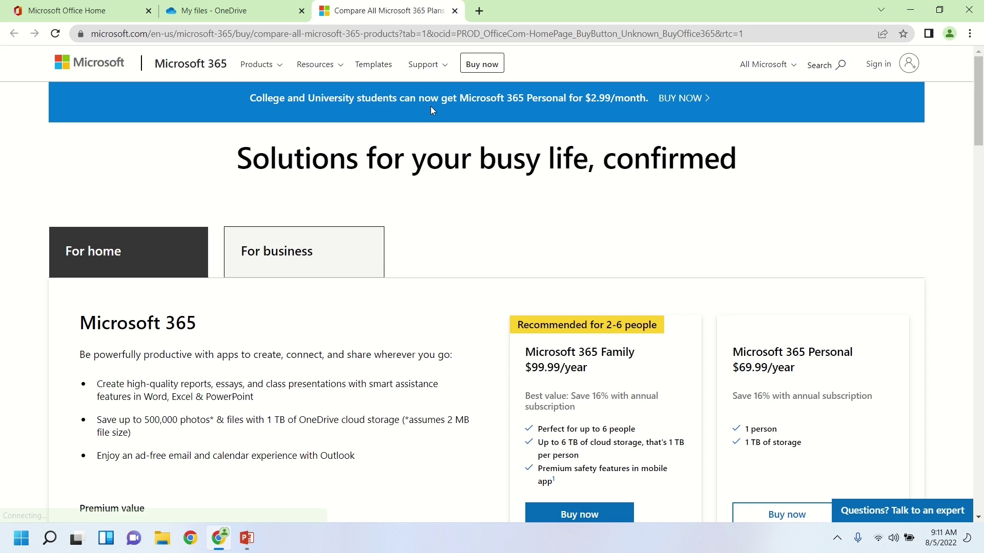
scroll(453, 226, down, 3)
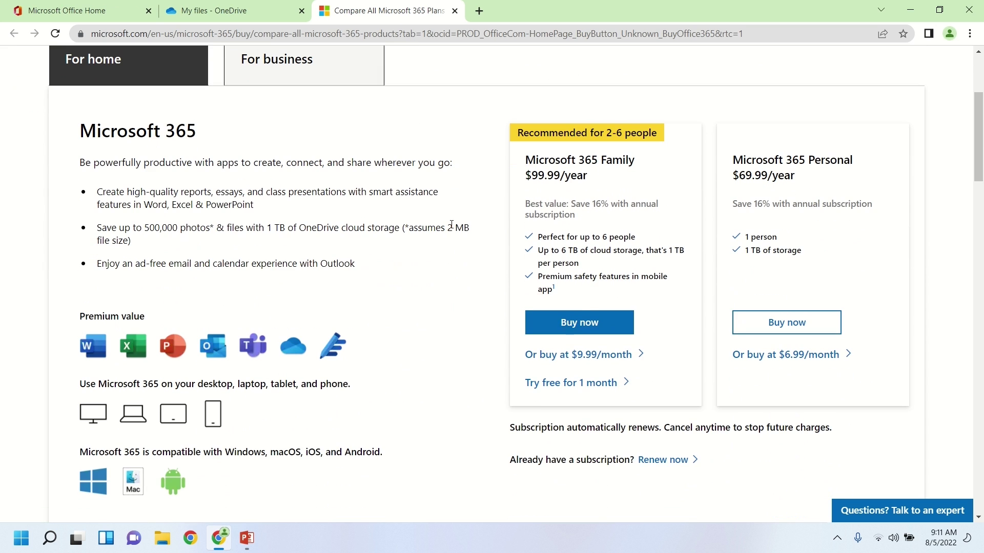
scroll(451, 224, up, 3)
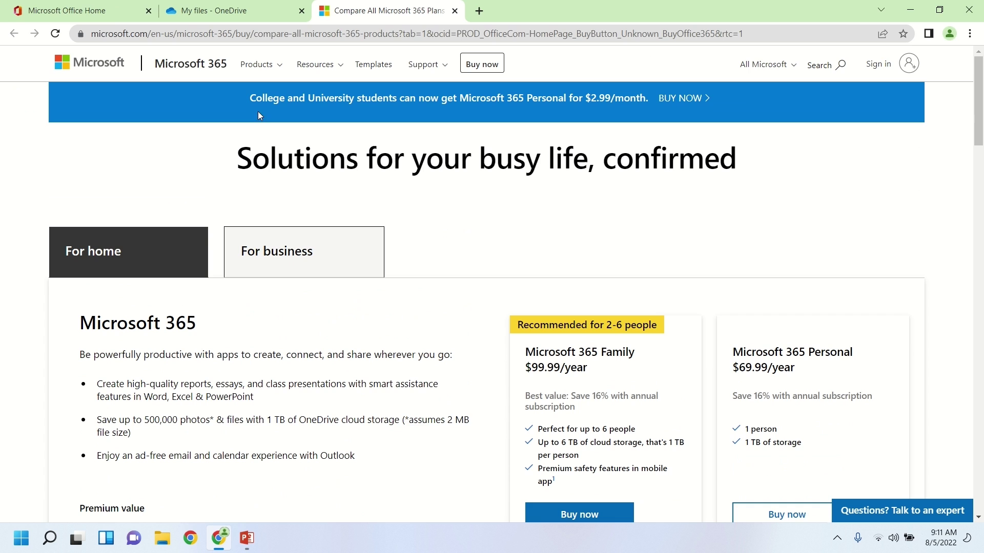
click(112, 19)
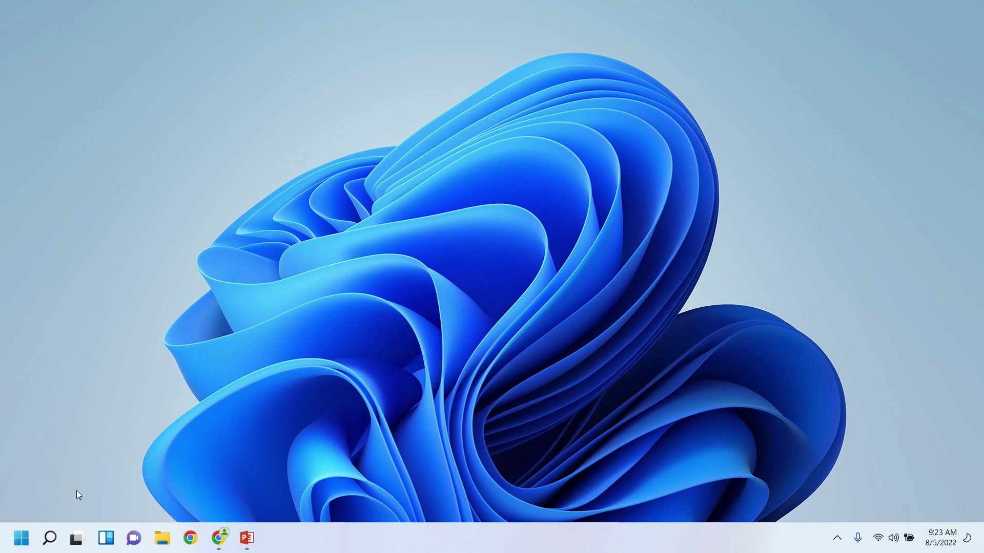
Search Windows for 'office' and launch the Office app from the best match.
click(60, 538)
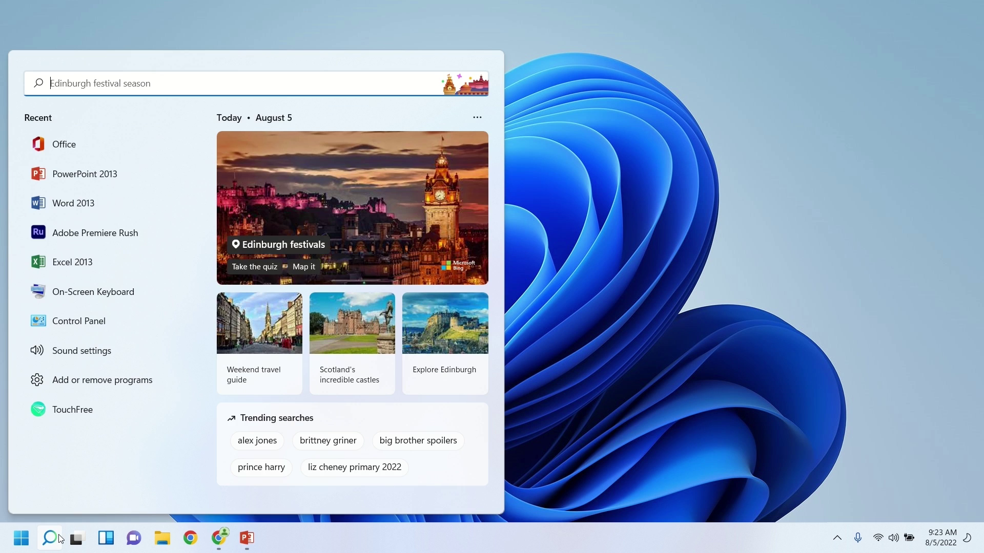
text(office)
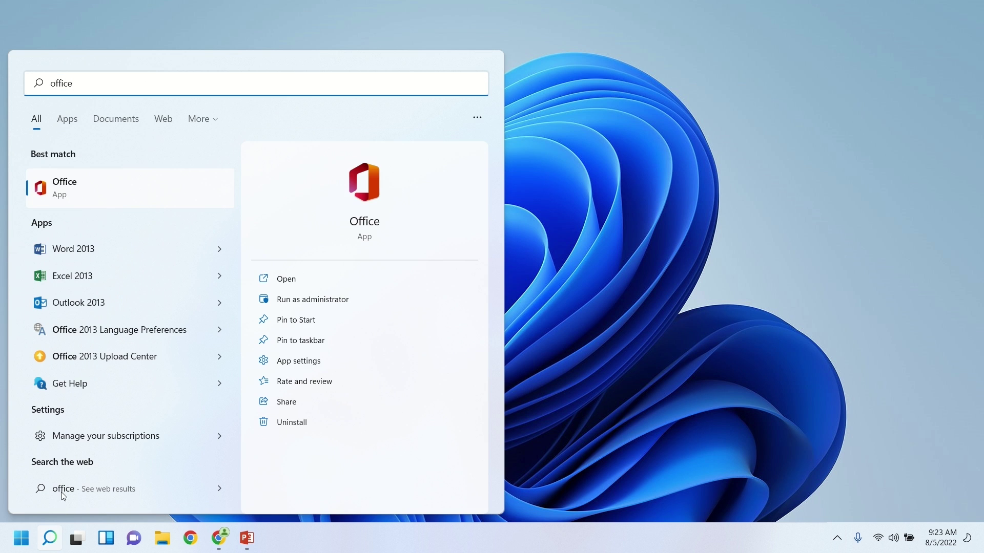
click(120, 194)
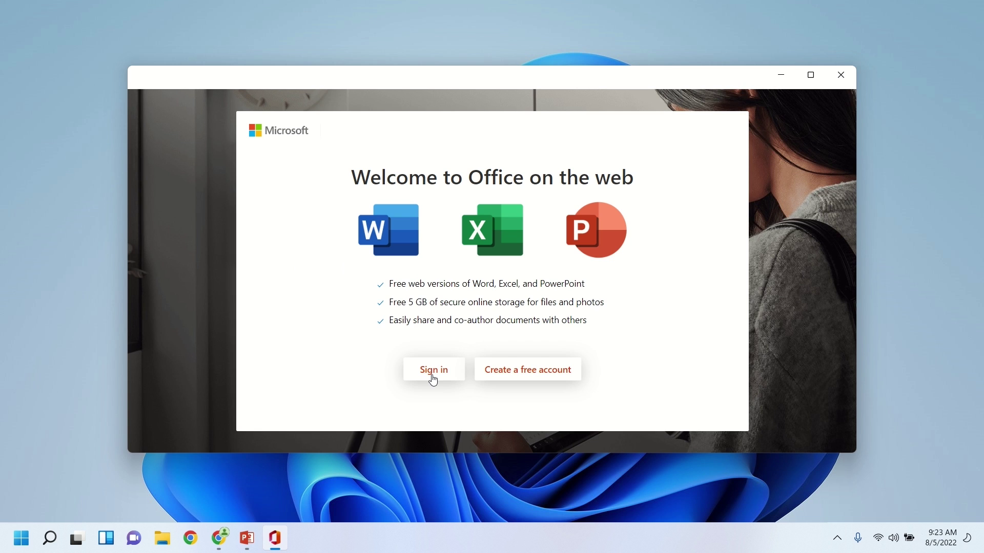
Start signing in to Office and choose a personal Microsoft account.
click(433, 376)
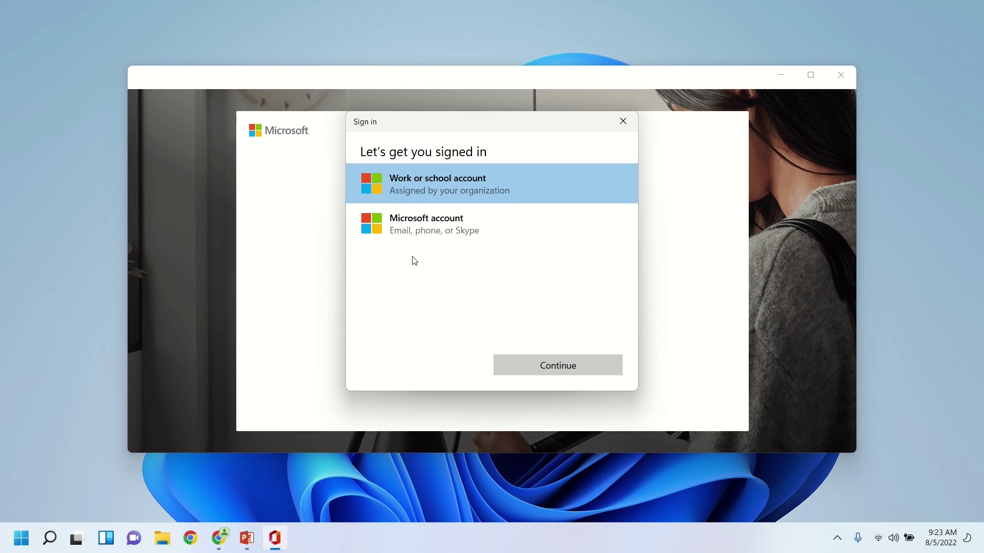
click(415, 232)
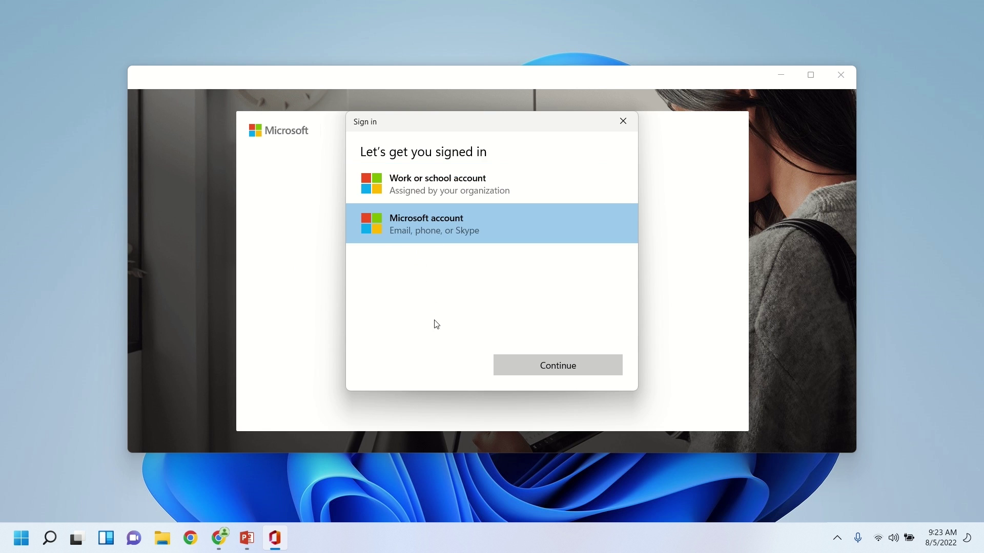
click(546, 367)
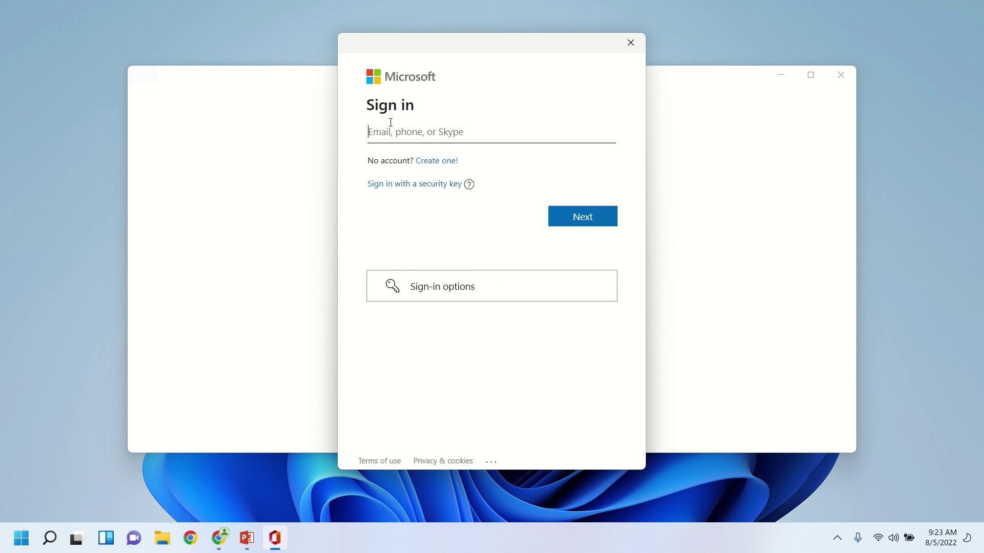
Enter the account e-mail and password, and let Windows remember the account.
click(369, 140)
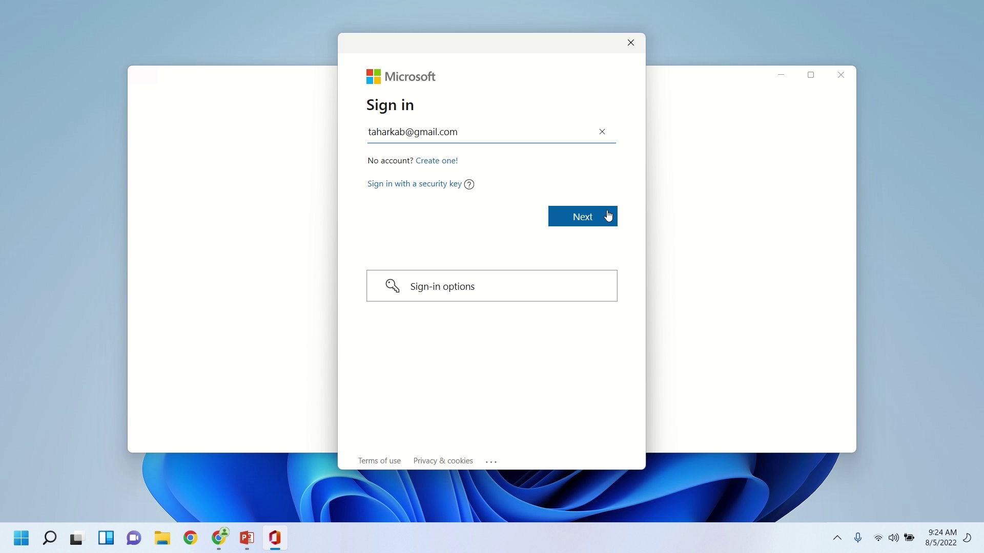
click(609, 215)
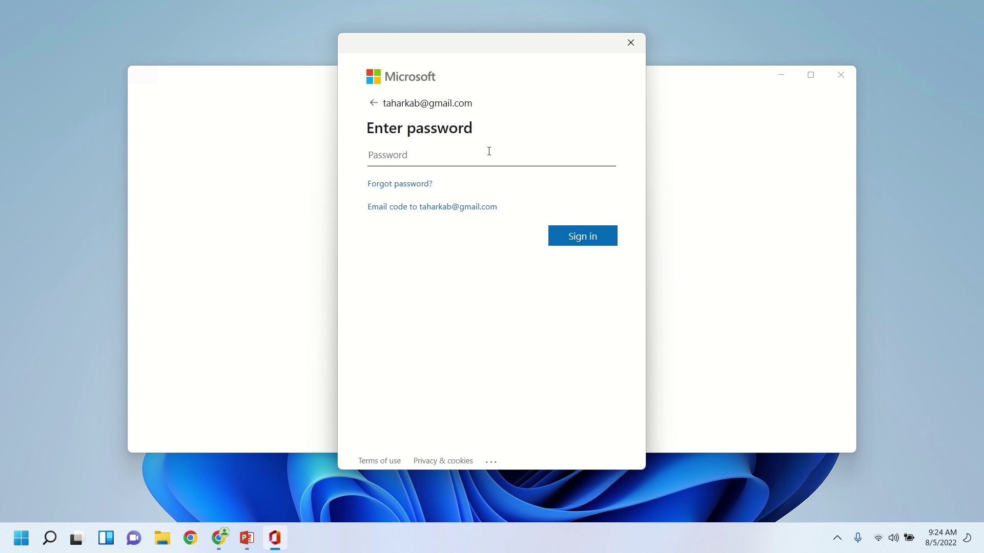
text(•••••••••••••••)
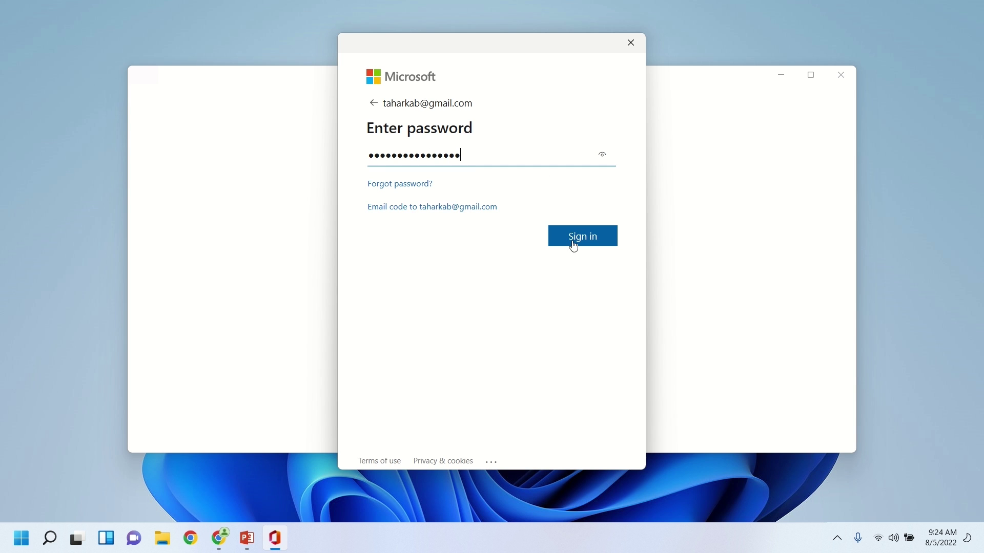
click(573, 243)
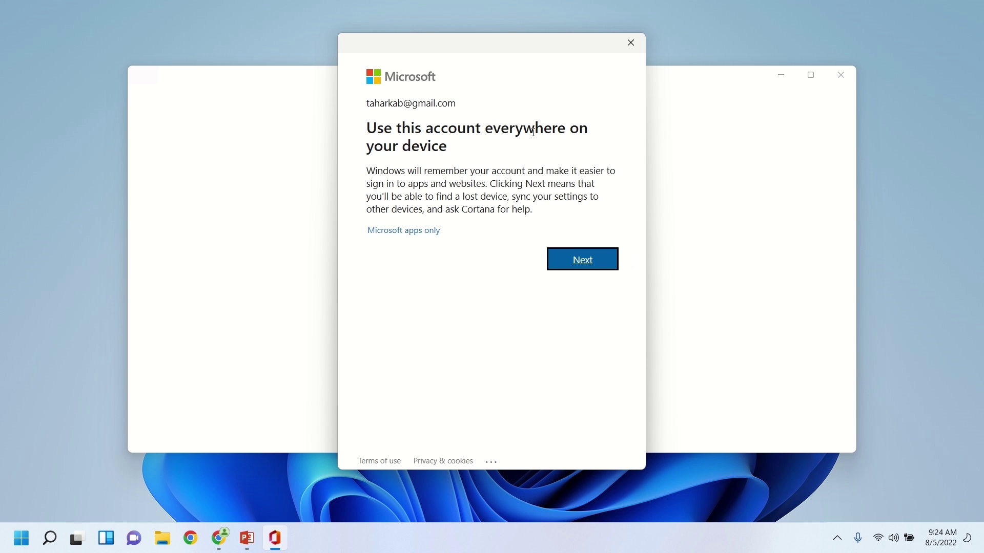
click(597, 263)
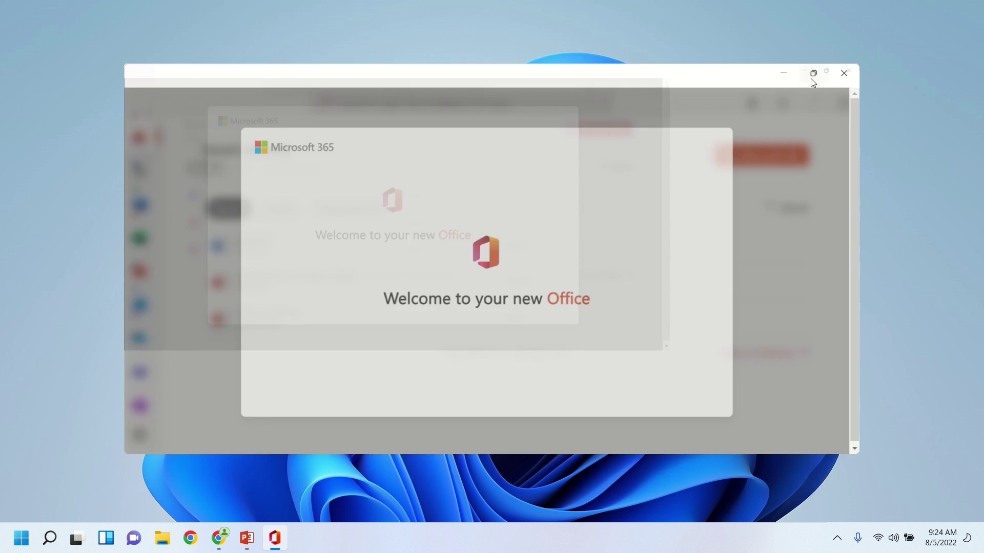
Maximize the Office window and click through the welcome slides to finish the tour.
click(813, 81)
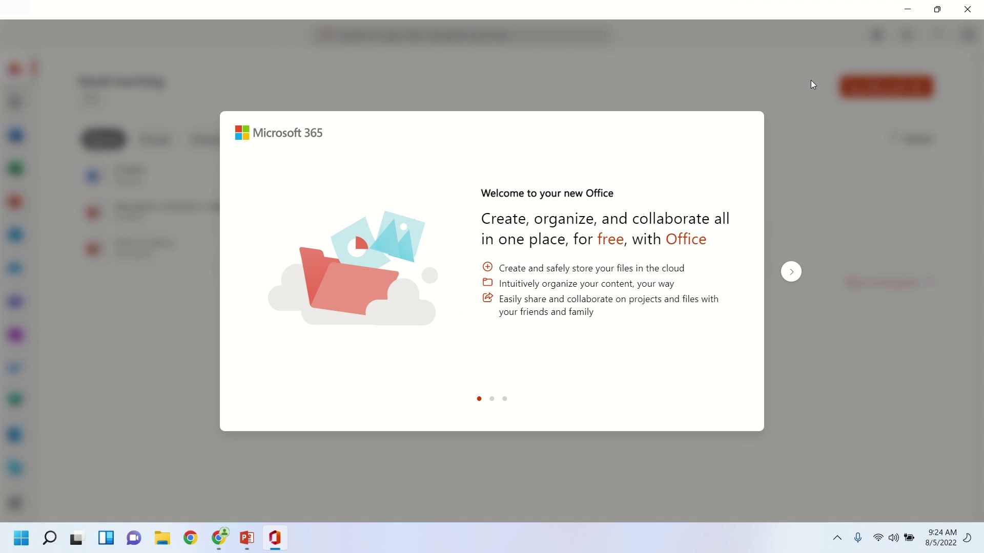
click(797, 272)
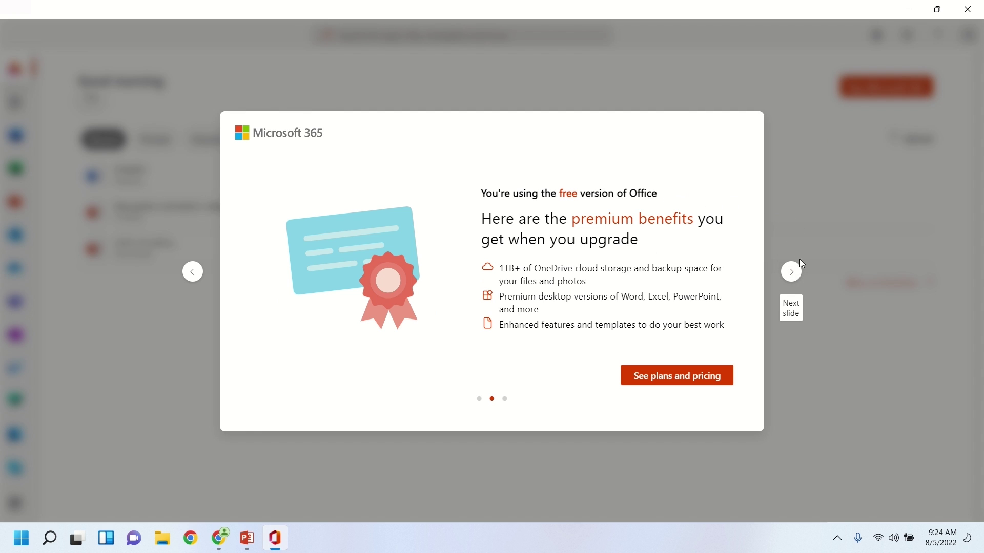
click(798, 275)
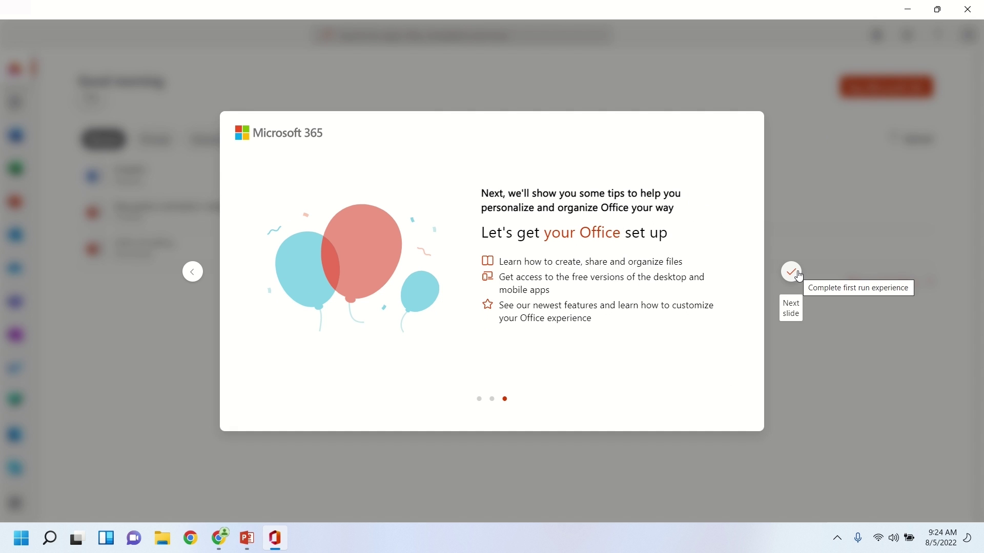
click(797, 276)
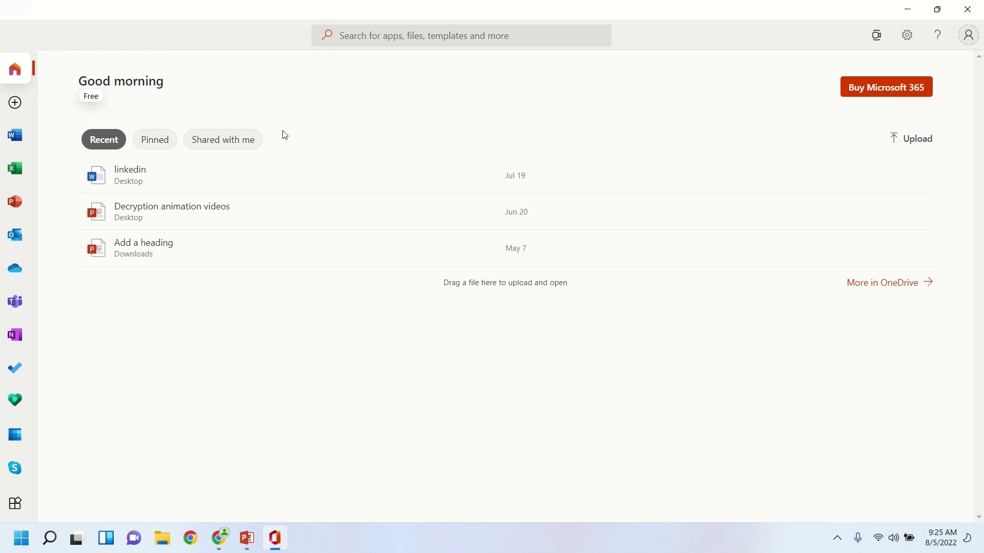
Check the empty Pinned and Shared with me lists, then launch OneDrive from the sidebar.
click(150, 138)
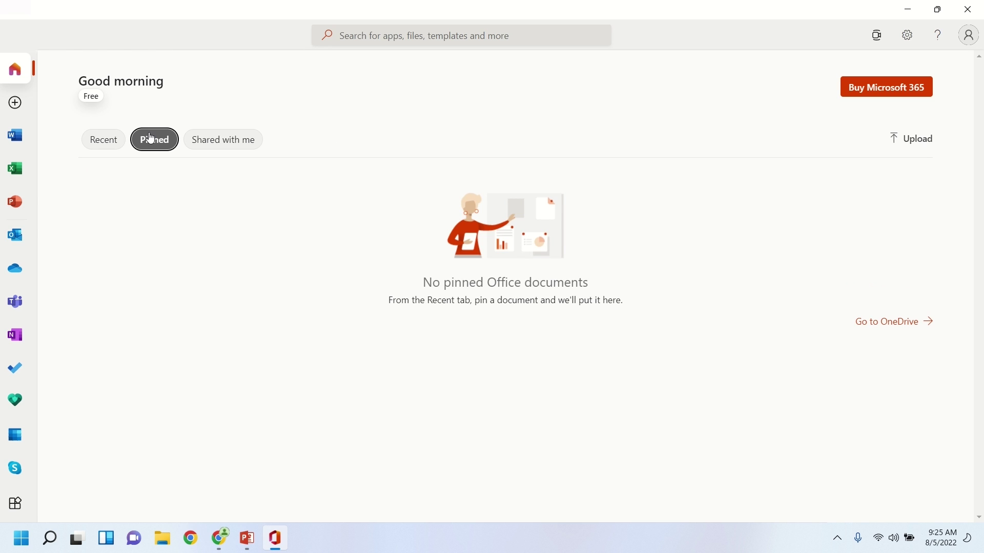
click(216, 140)
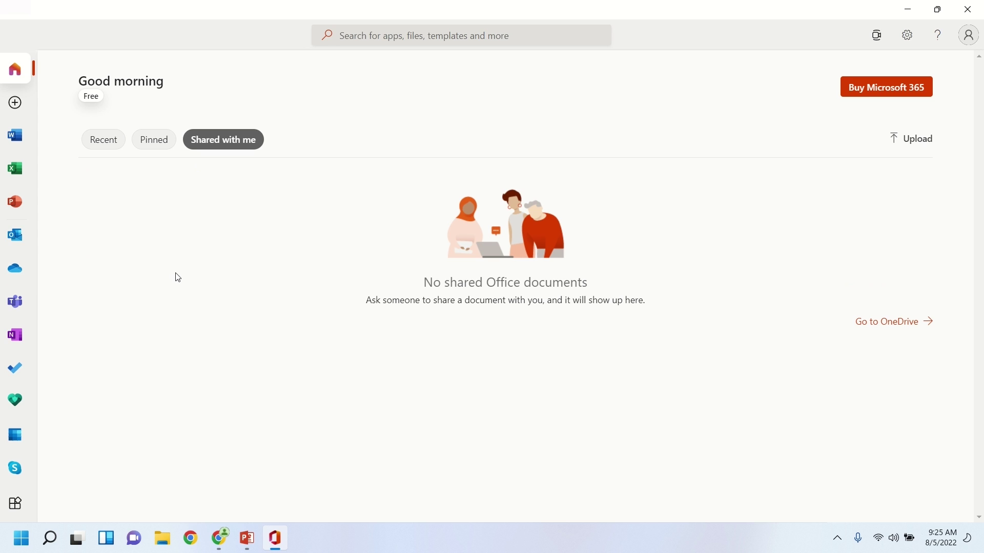
click(20, 274)
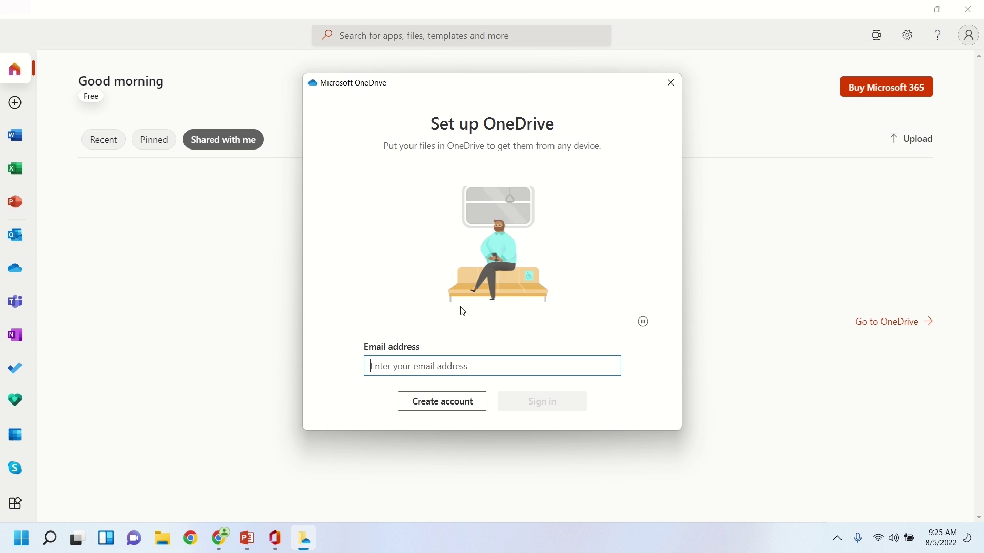
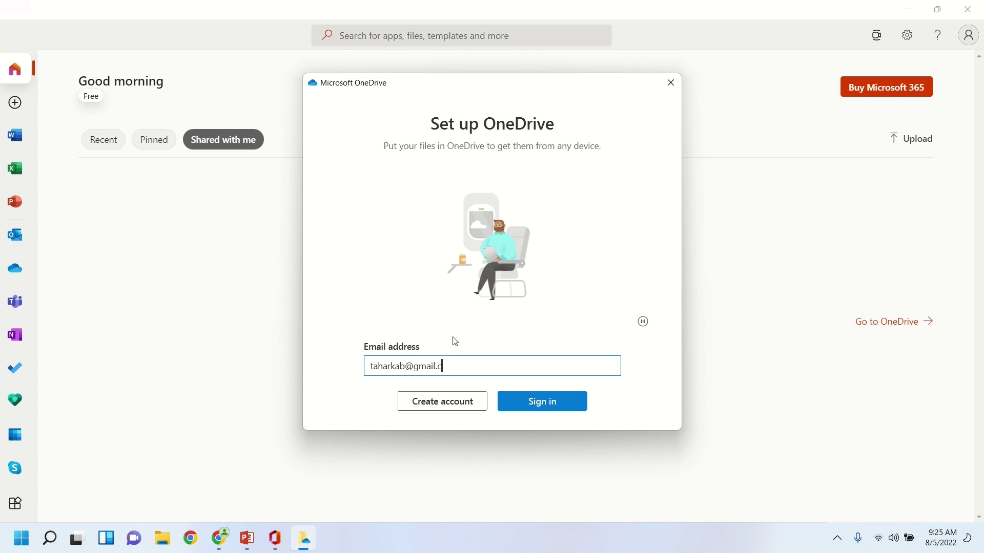
Sign in to OneDrive with the account's e-mail address.
click(562, 405)
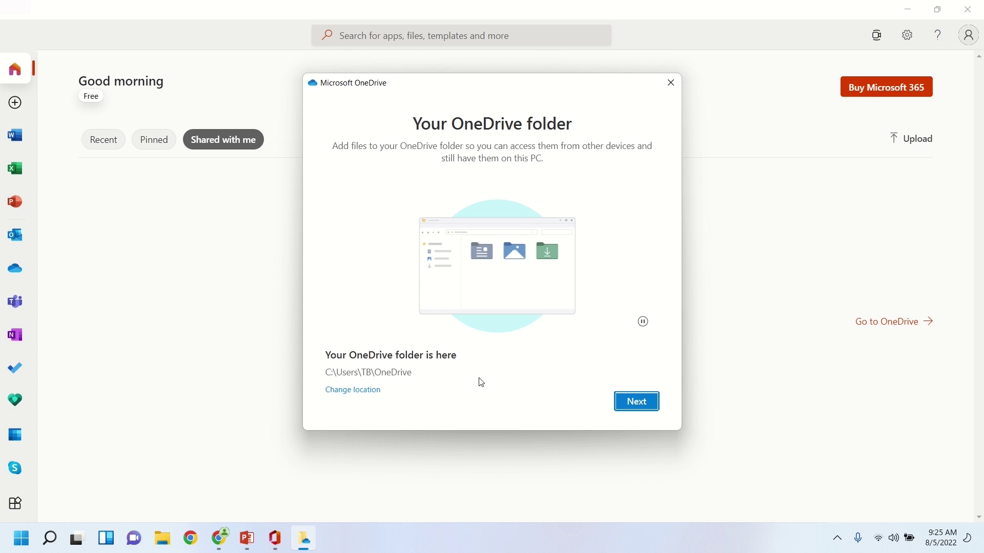
Keep the default OneDrive folder and skip backing up Pictures, Documents and Desktop.
click(637, 402)
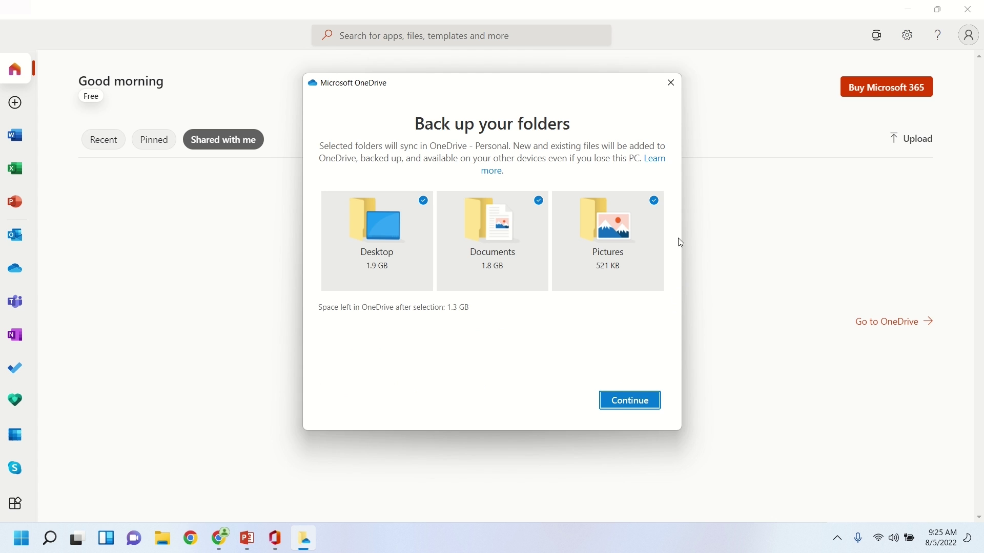
click(652, 200)
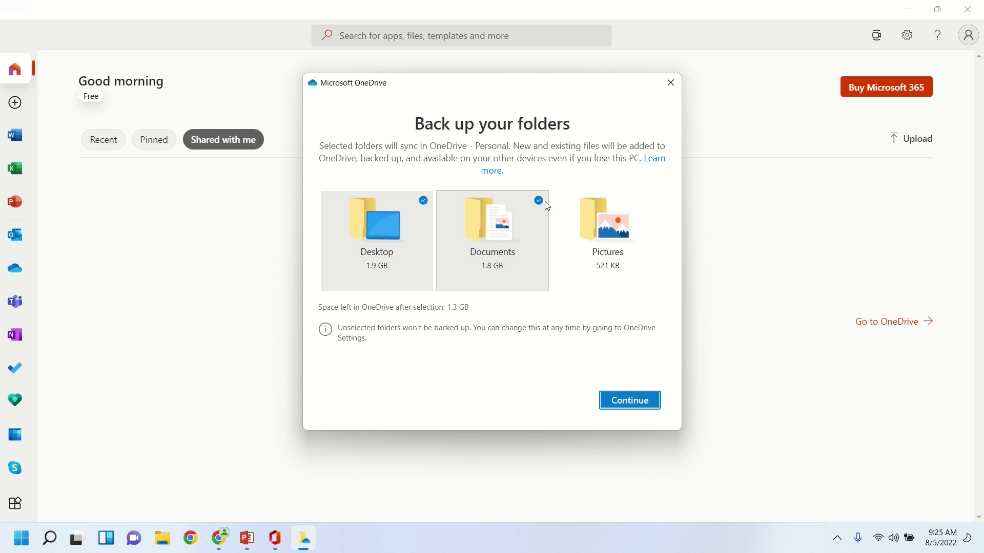
click(526, 206)
click(426, 200)
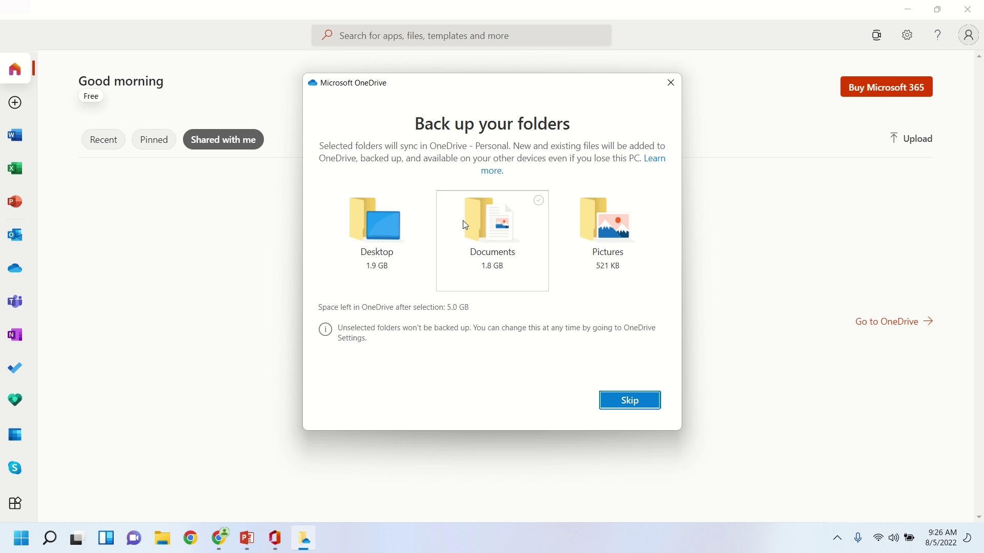
click(640, 405)
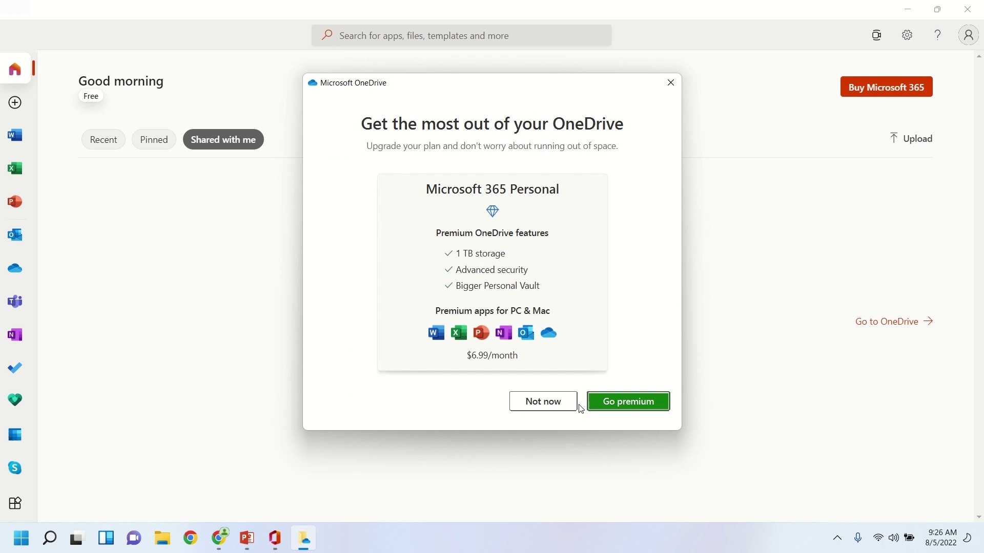
Decline the premium upgrade, pass the introduction page, and close OneDrive setup.
click(533, 405)
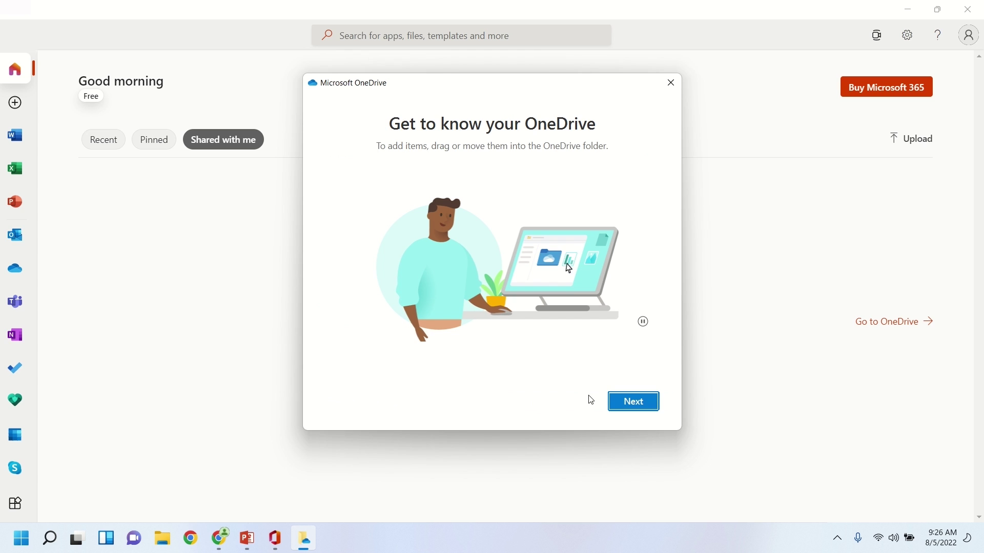
click(618, 400)
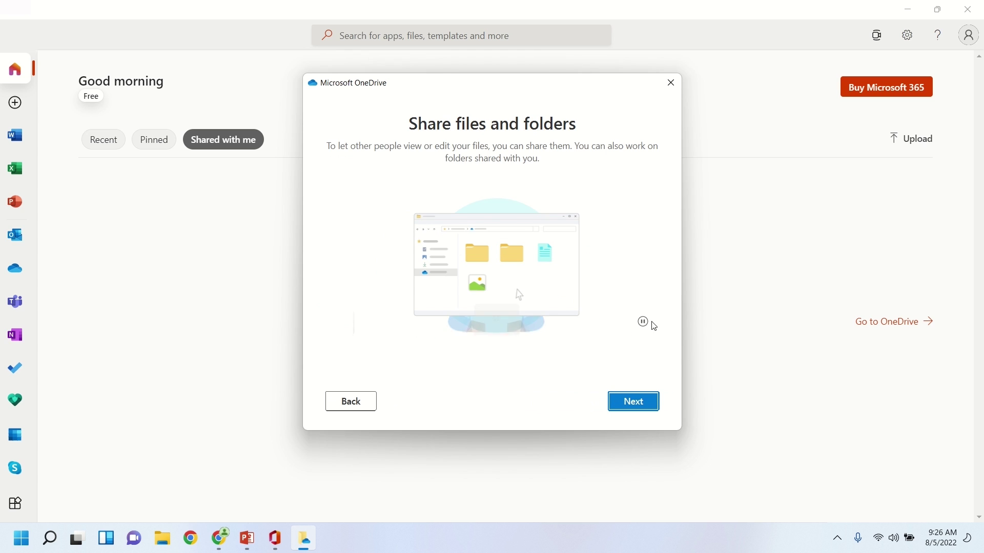
click(676, 93)
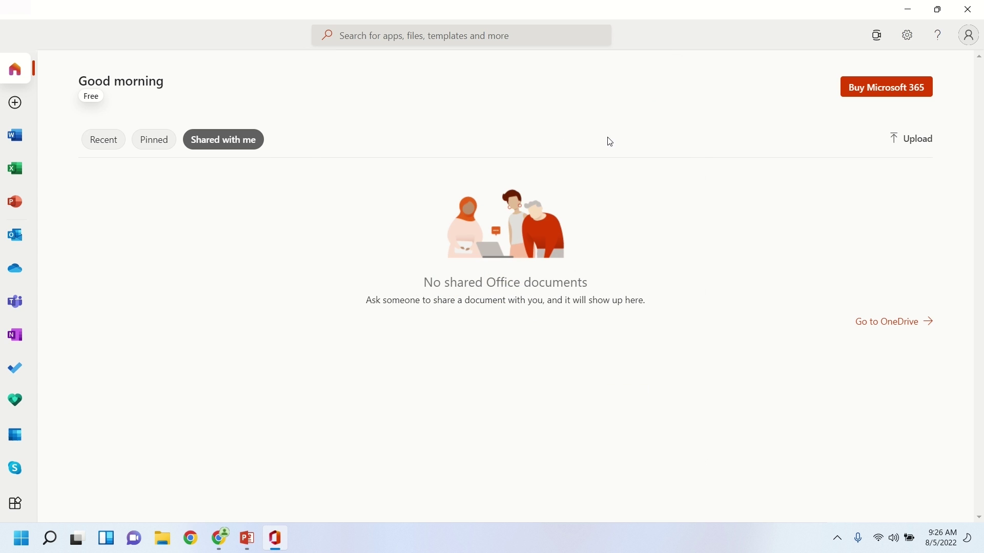
click(21, 274)
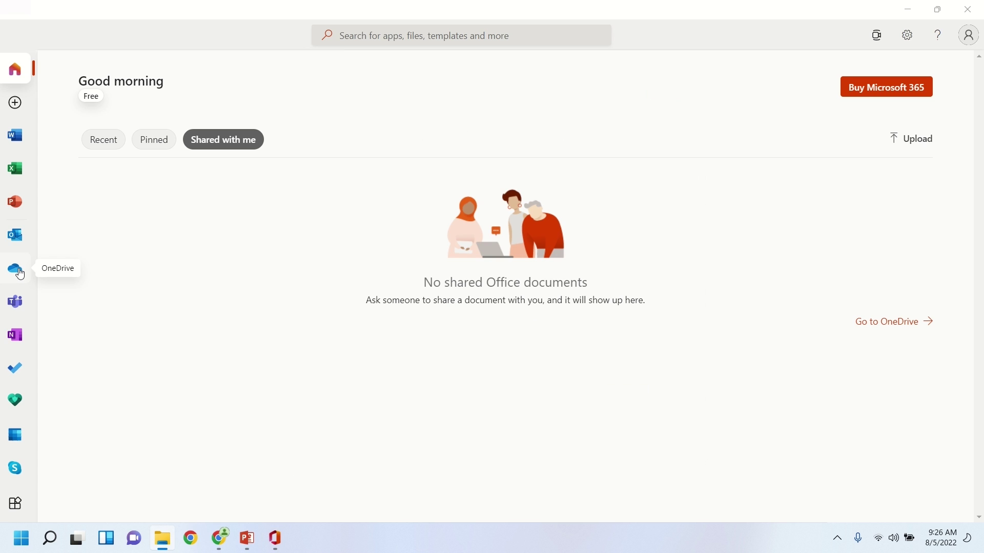
click(925, 94)
drag(753, 123, 251, 97)
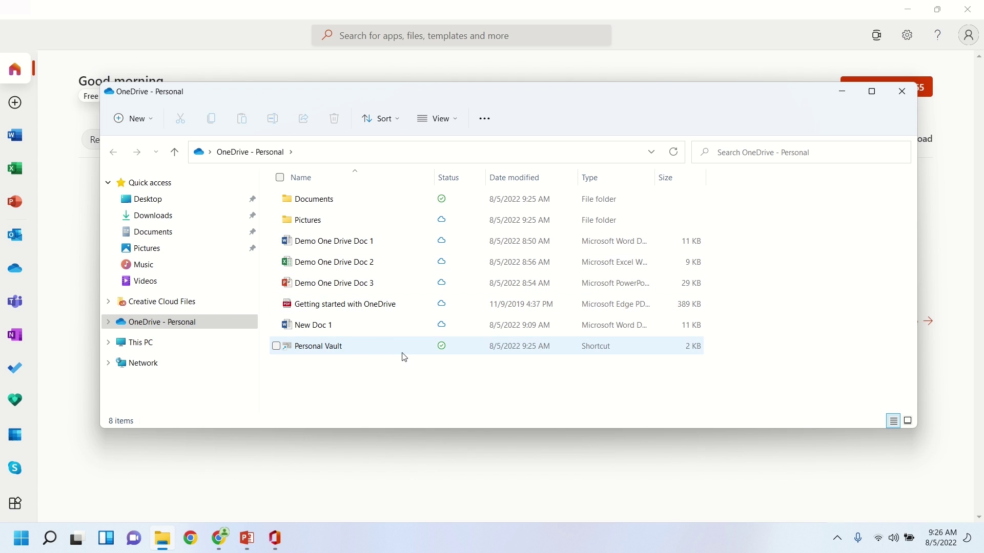
click(841, 97)
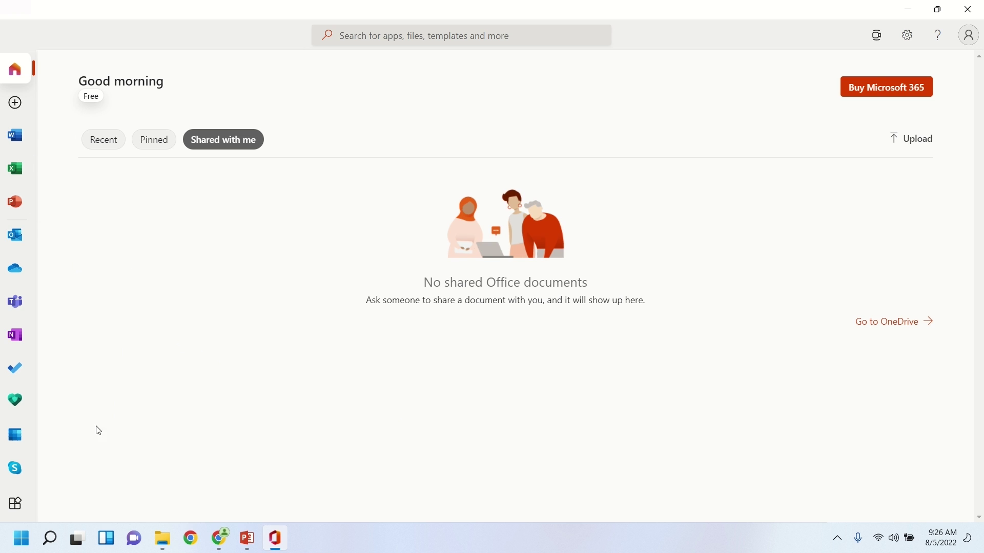
Open Word from the All apps list to start a new blank Document.docx.
click(15, 504)
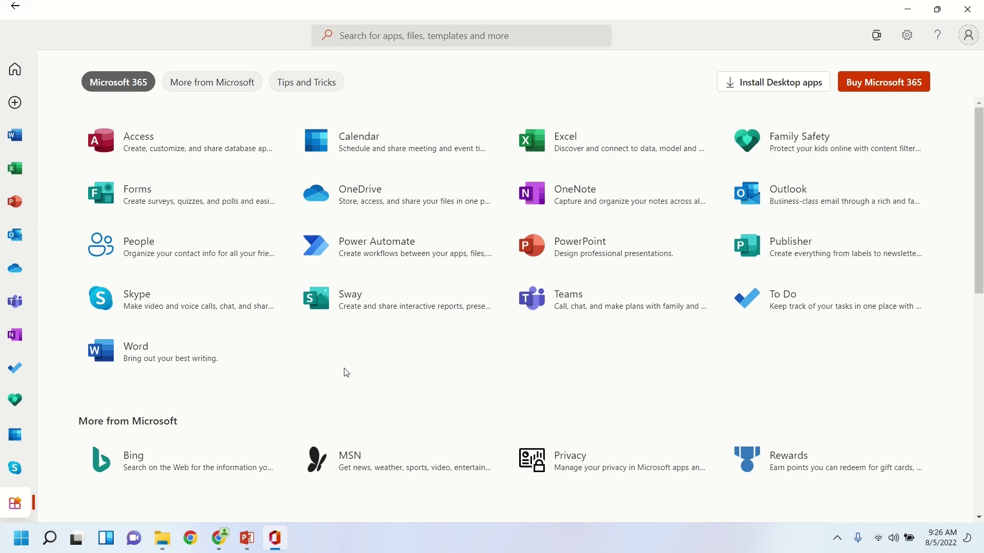
click(189, 363)
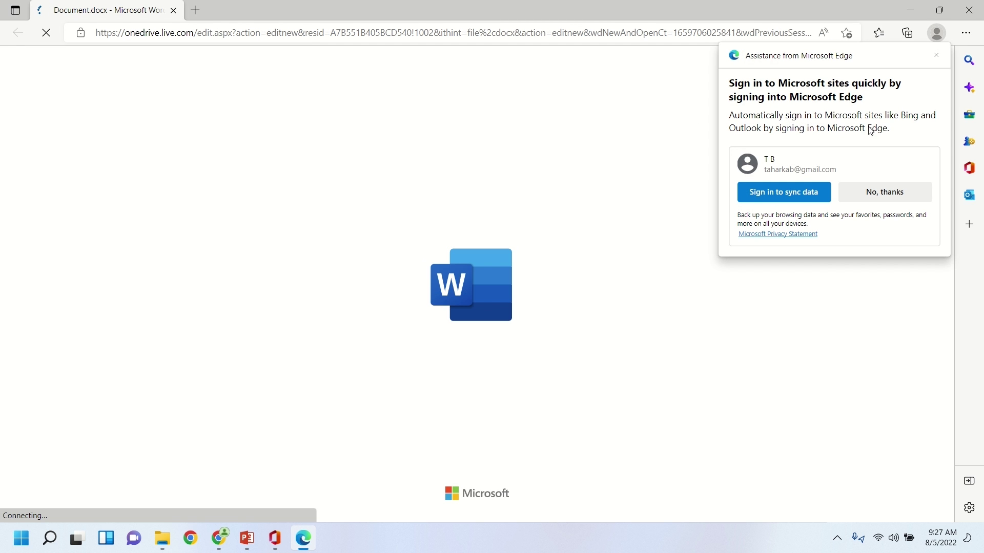
Decline the Edge sign-in popup and switch Word to the Classic Ribbon layout.
click(875, 193)
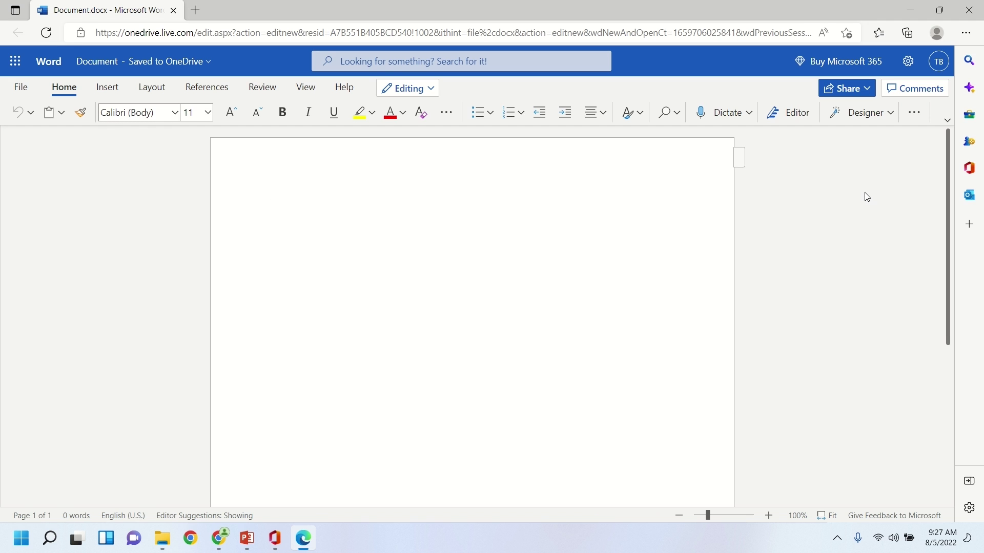
click(947, 120)
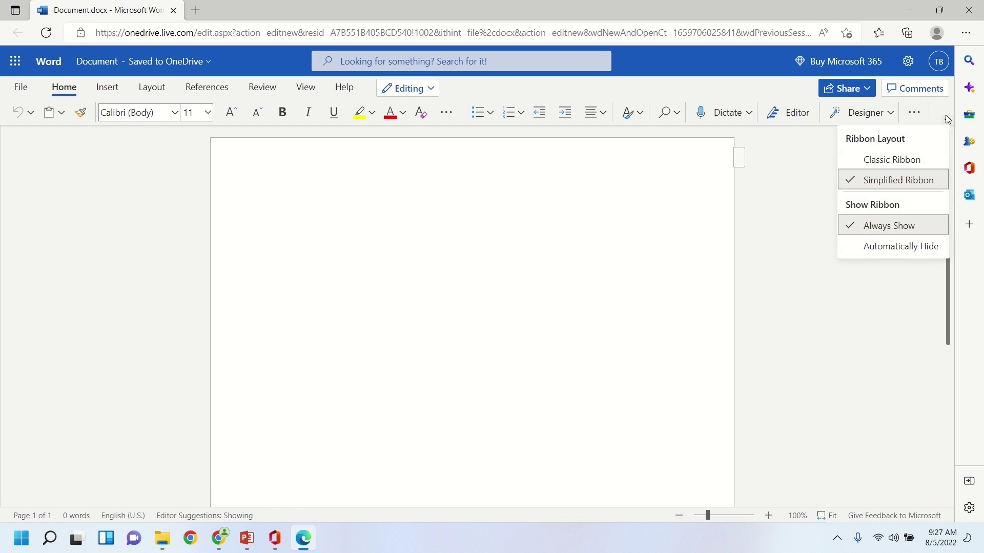
click(903, 158)
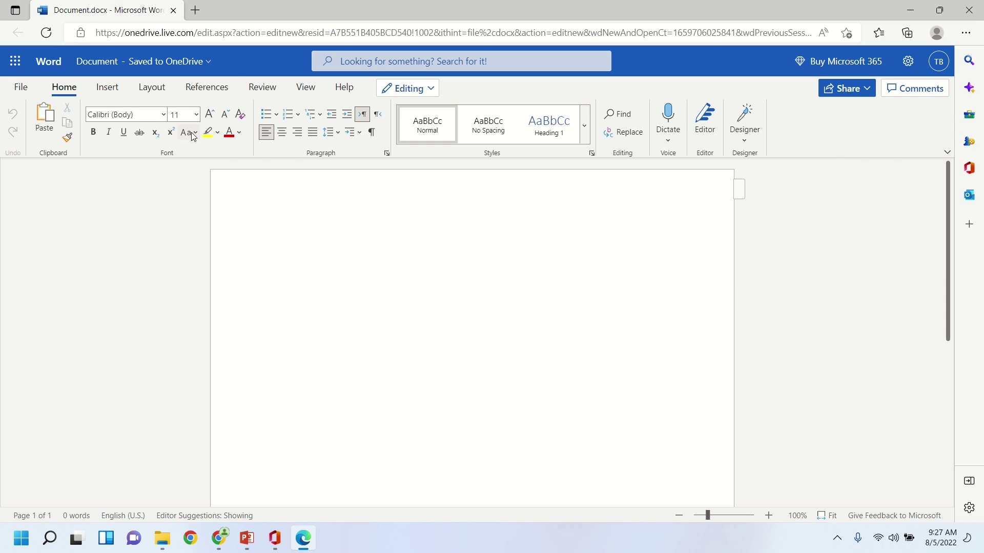
click(197, 62)
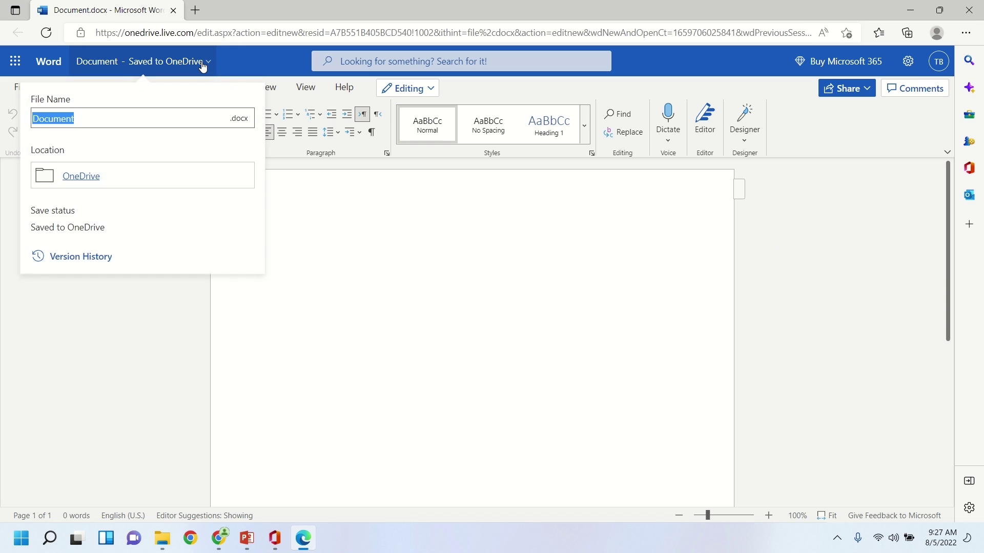
click(92, 176)
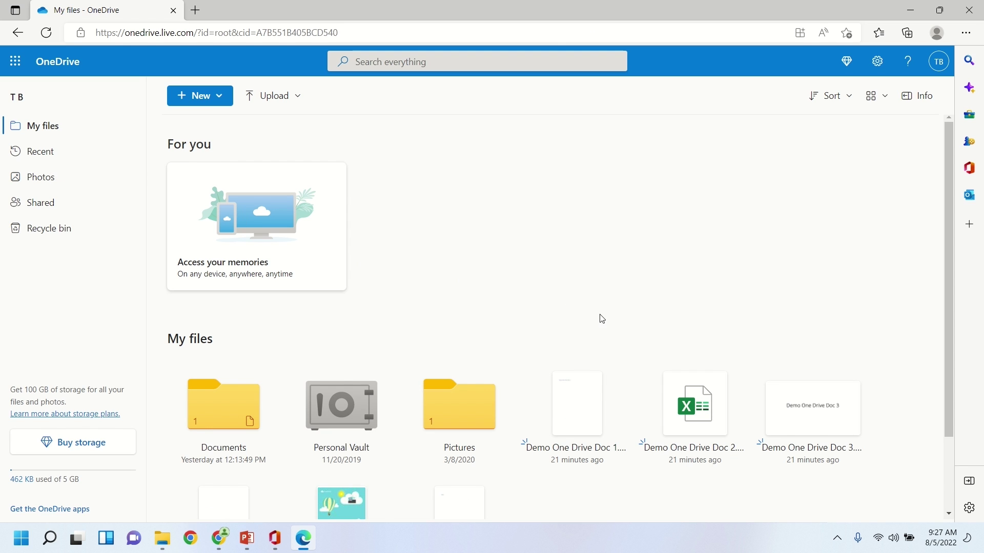
scroll(602, 318, down, 2)
scroll(597, 341, up, 2)
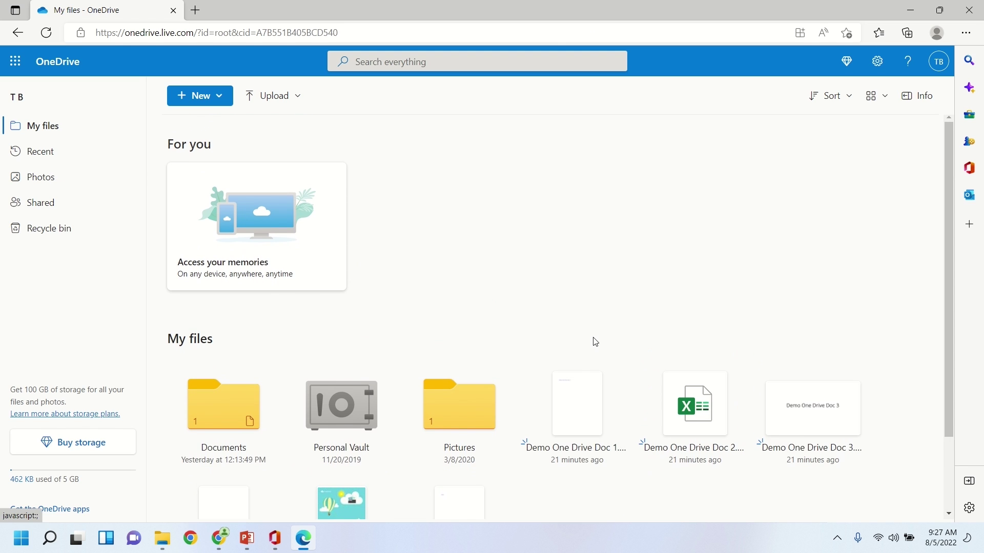
click(19, 38)
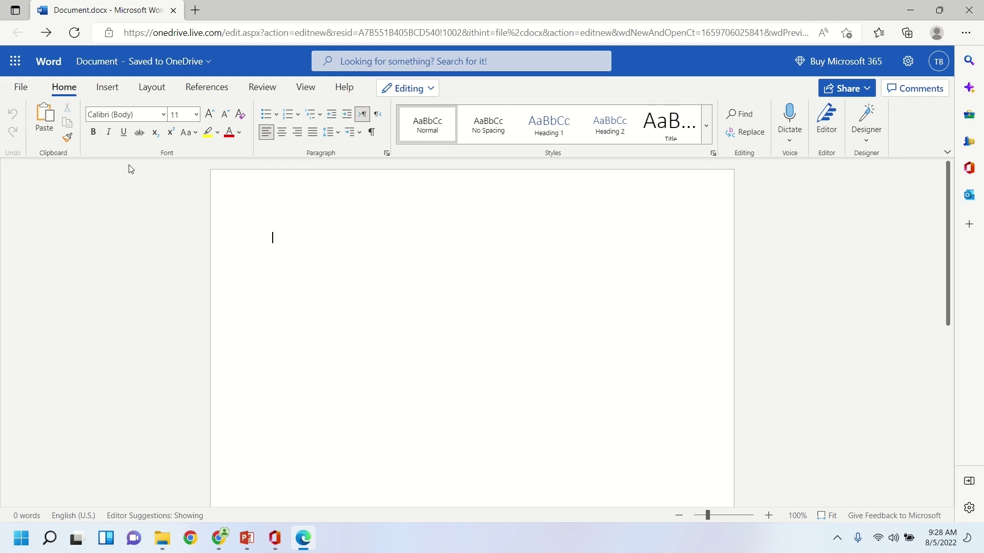
Open and close the App launcher, then minimize Edge to reveal the Office Word page.
click(15, 62)
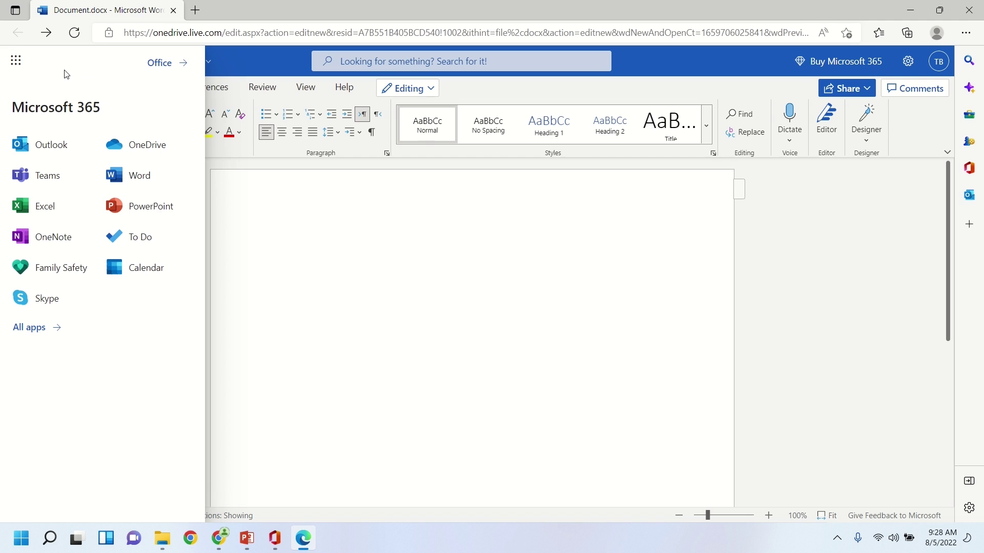
click(263, 186)
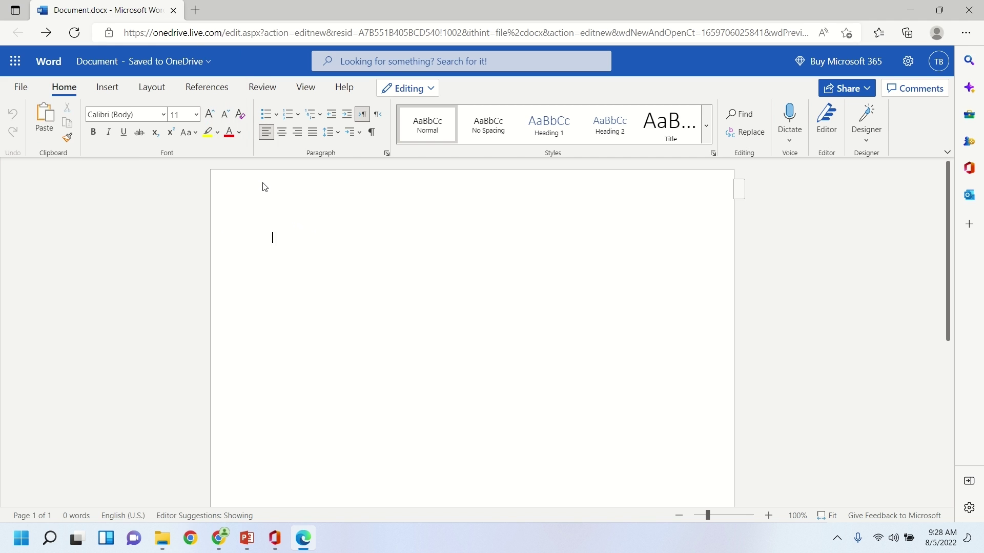
click(910, 10)
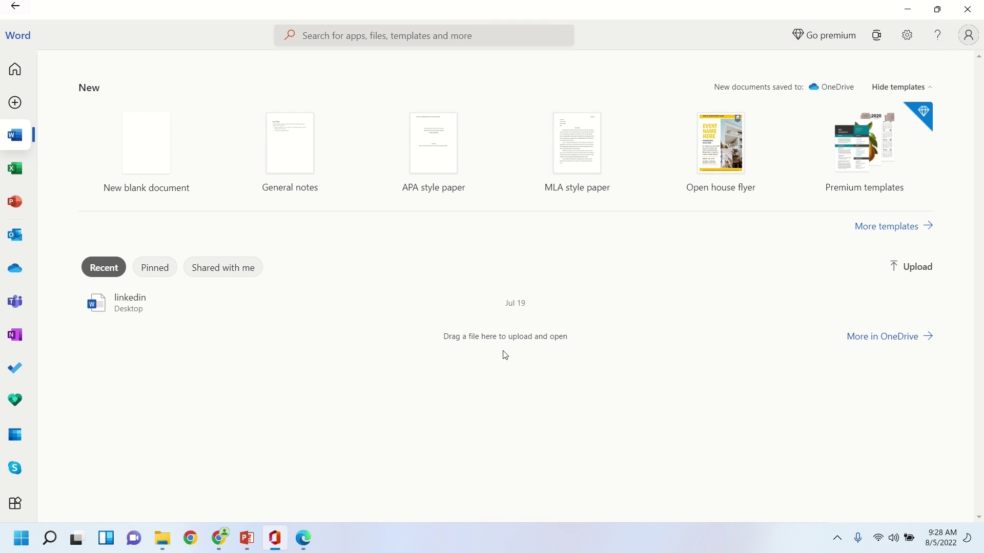